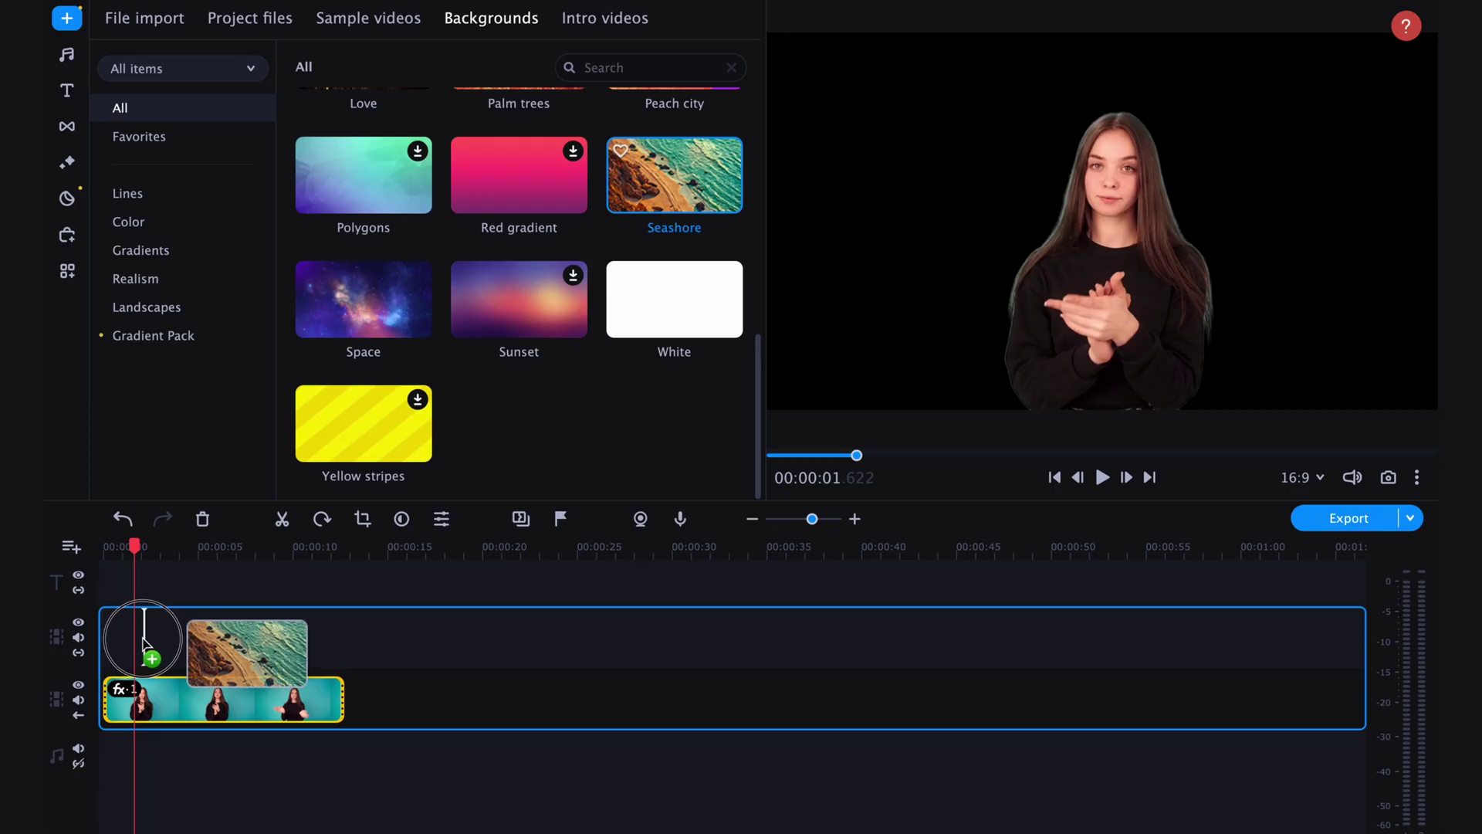
- Drag the Seashore clip onto the timeline to finish the title clip edit
left_click_drag(144, 641, 136, 645)
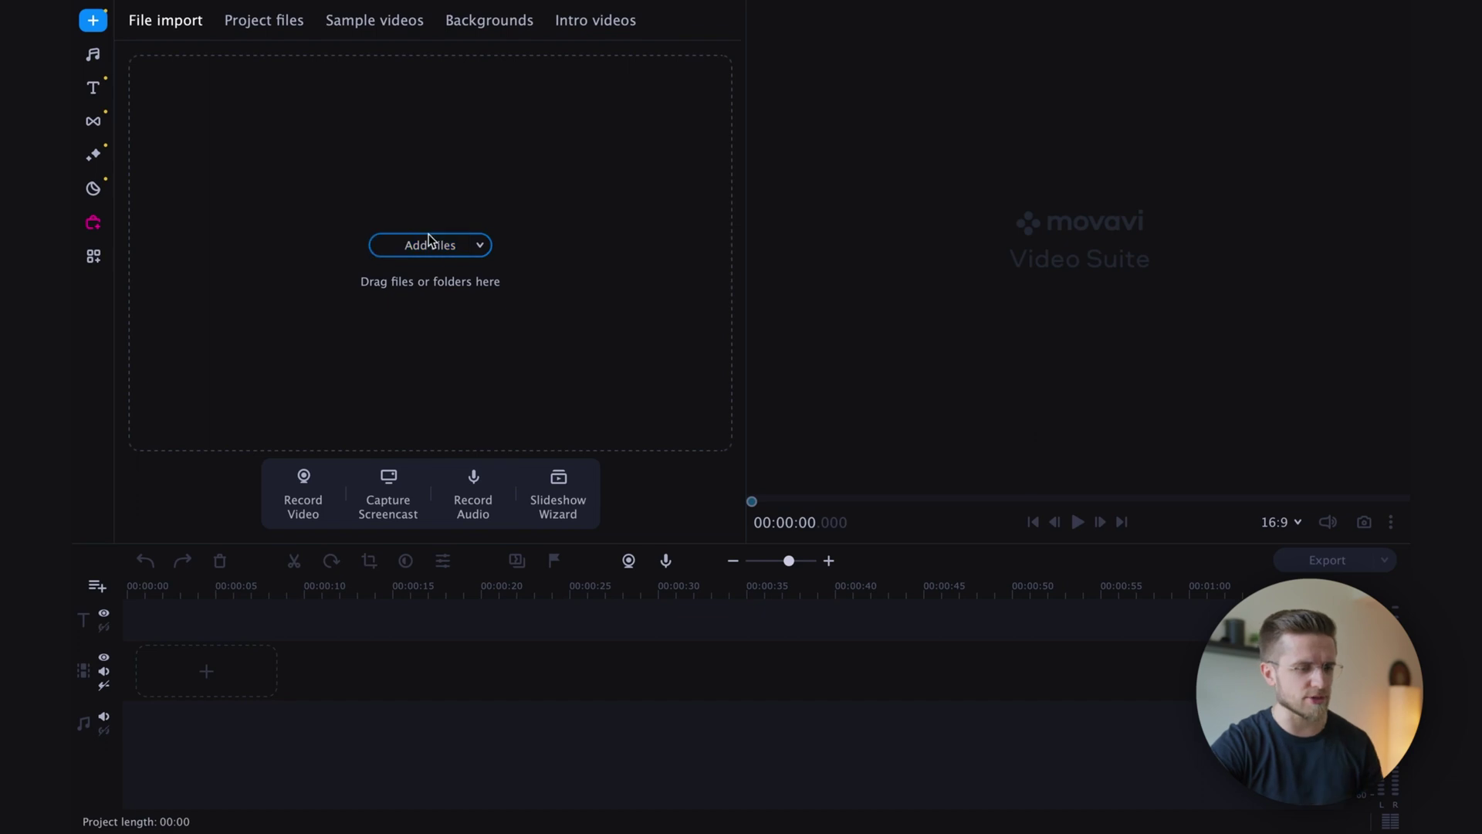
- Import the videos and line up two young-woman running clips, then the cyclist clip
left_click(429, 245)
left_click(1054, 474)
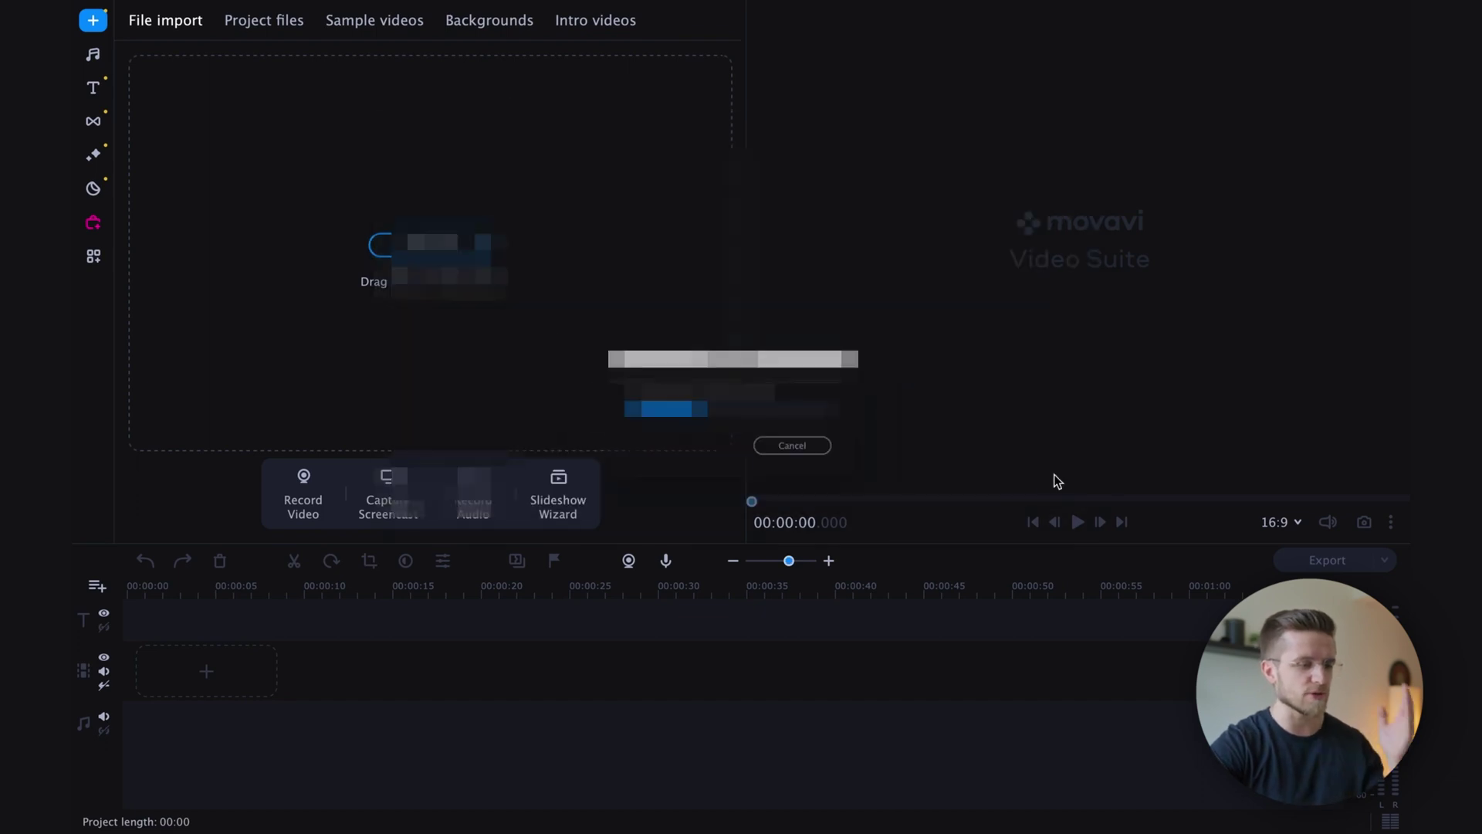
left_click_drag(137, 663, 137, 663)
left_click_drag(660, 247, 434, 651)
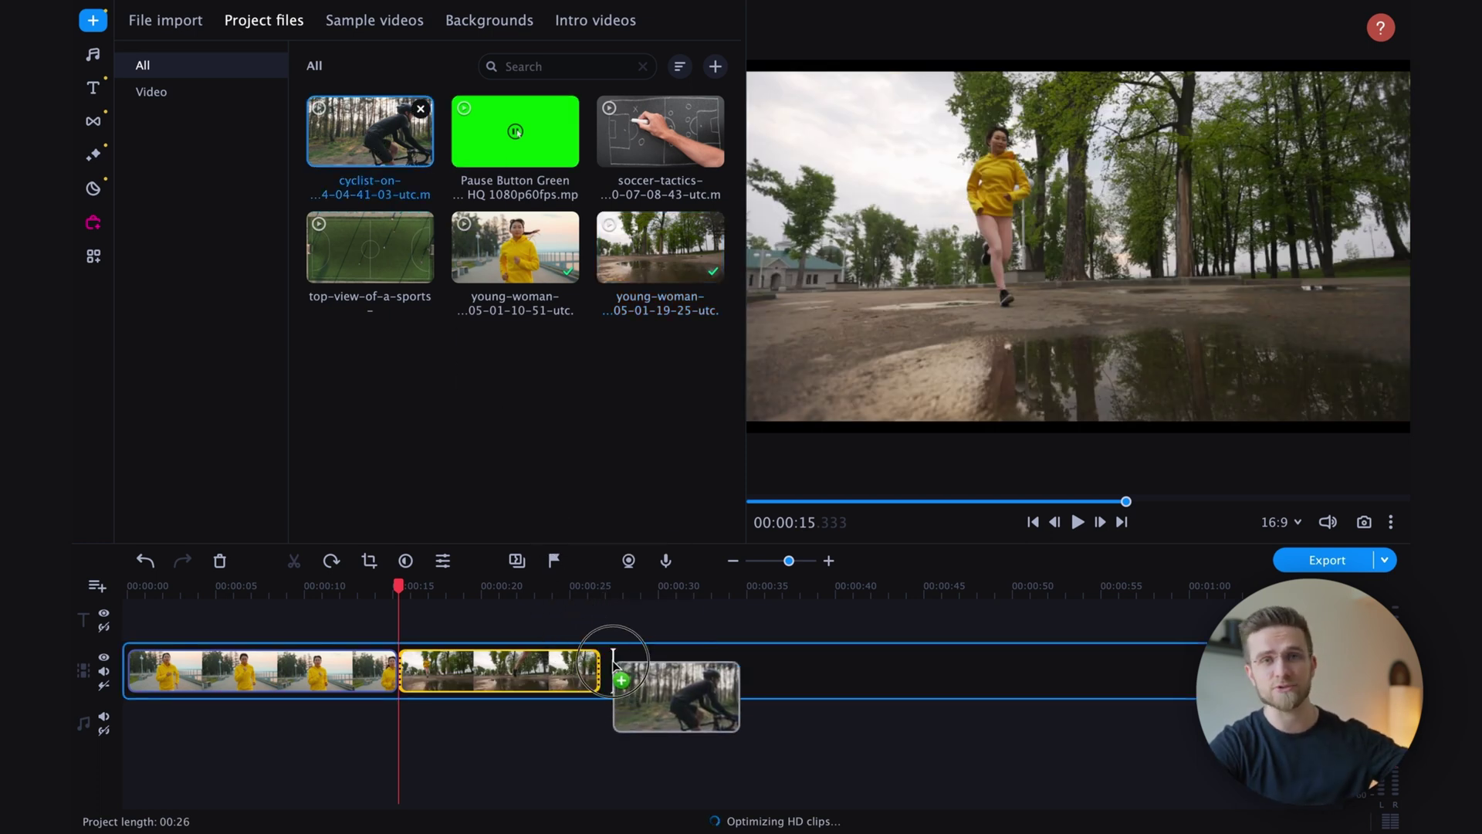
left_click_drag(378, 677, 386, 673)
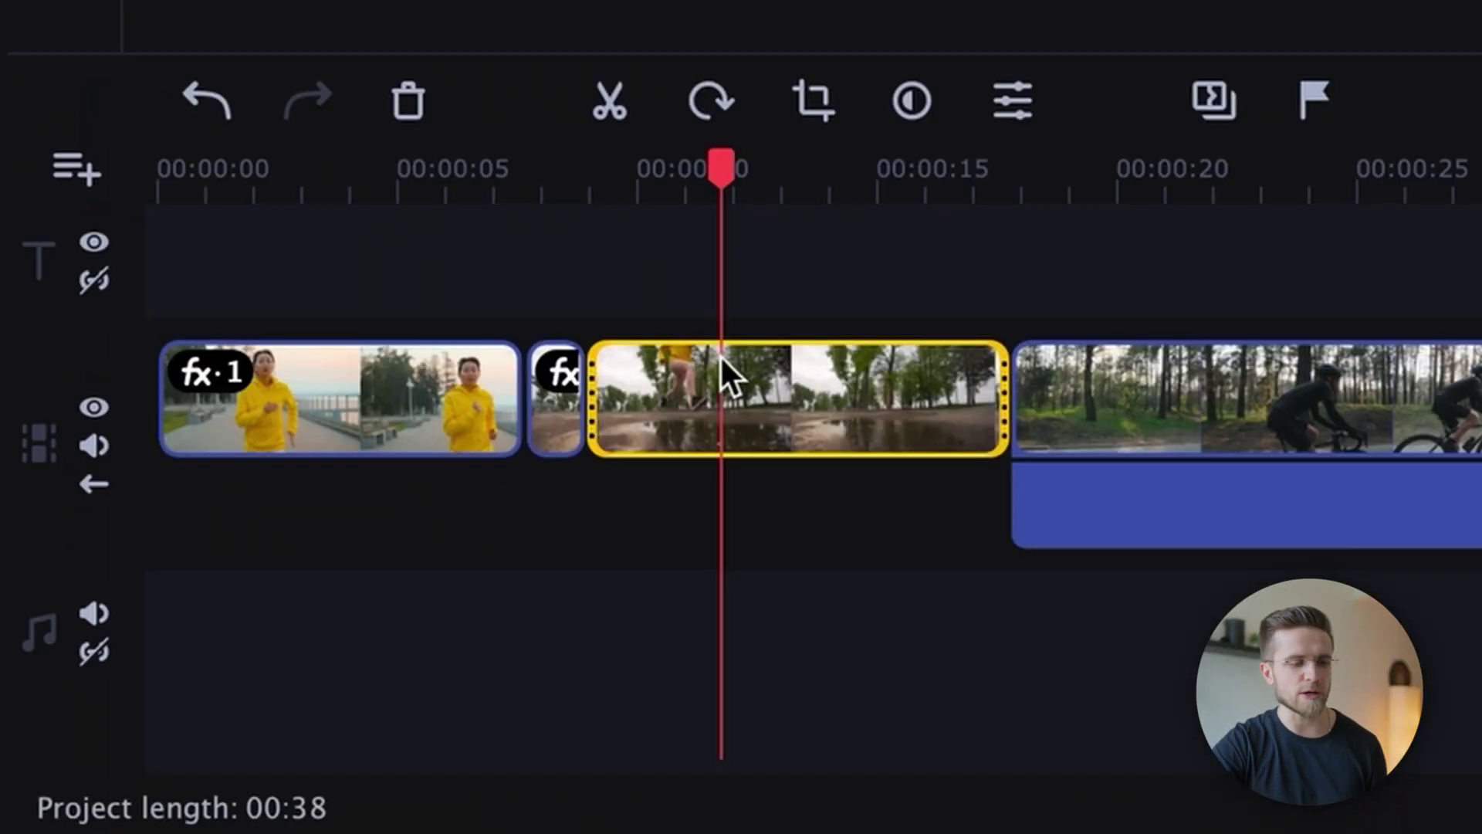
- Delete the unwanted clips and extend the last cycling clip's end
key("Delete")
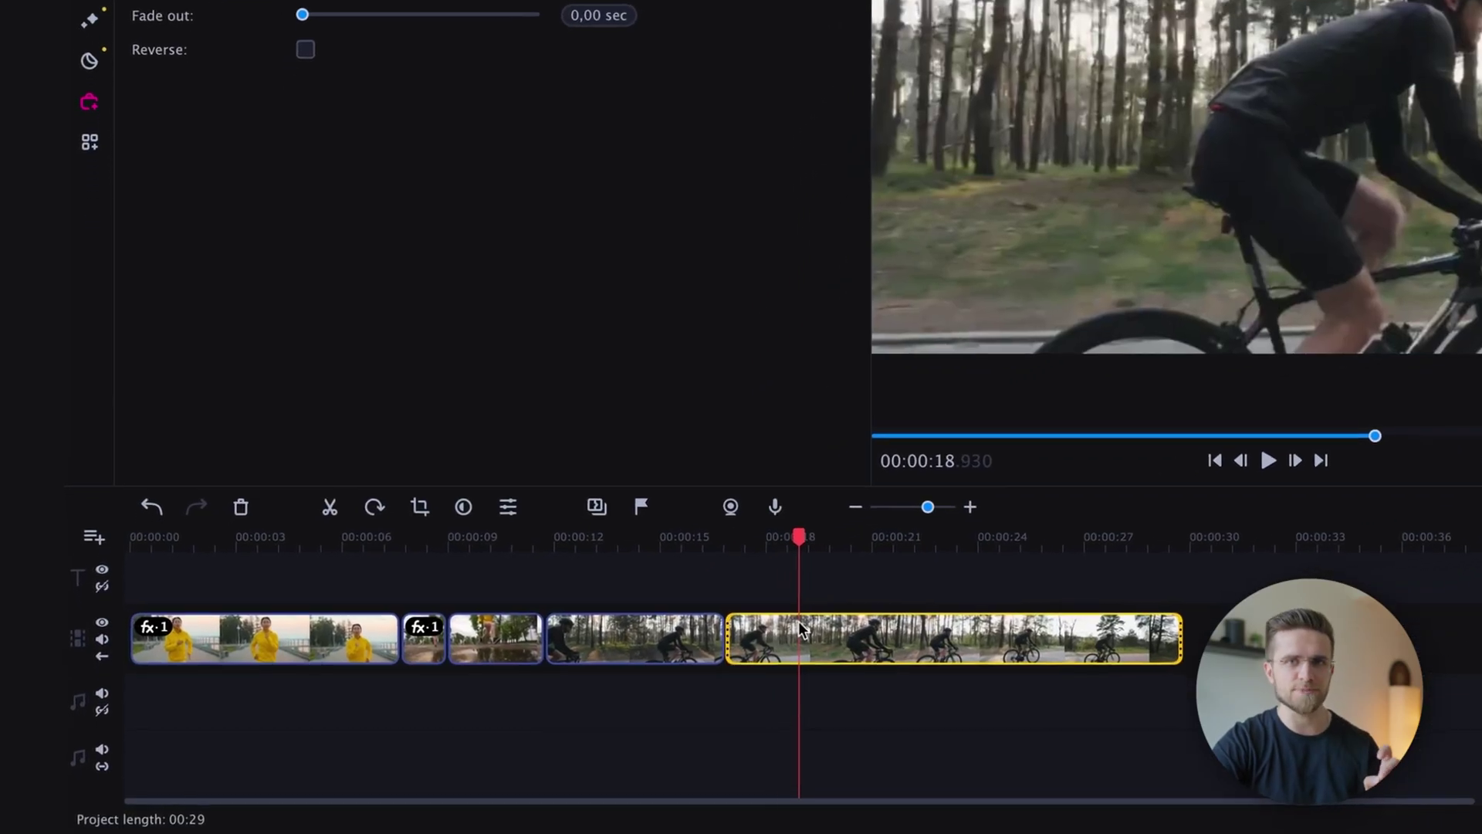
key("Delete")
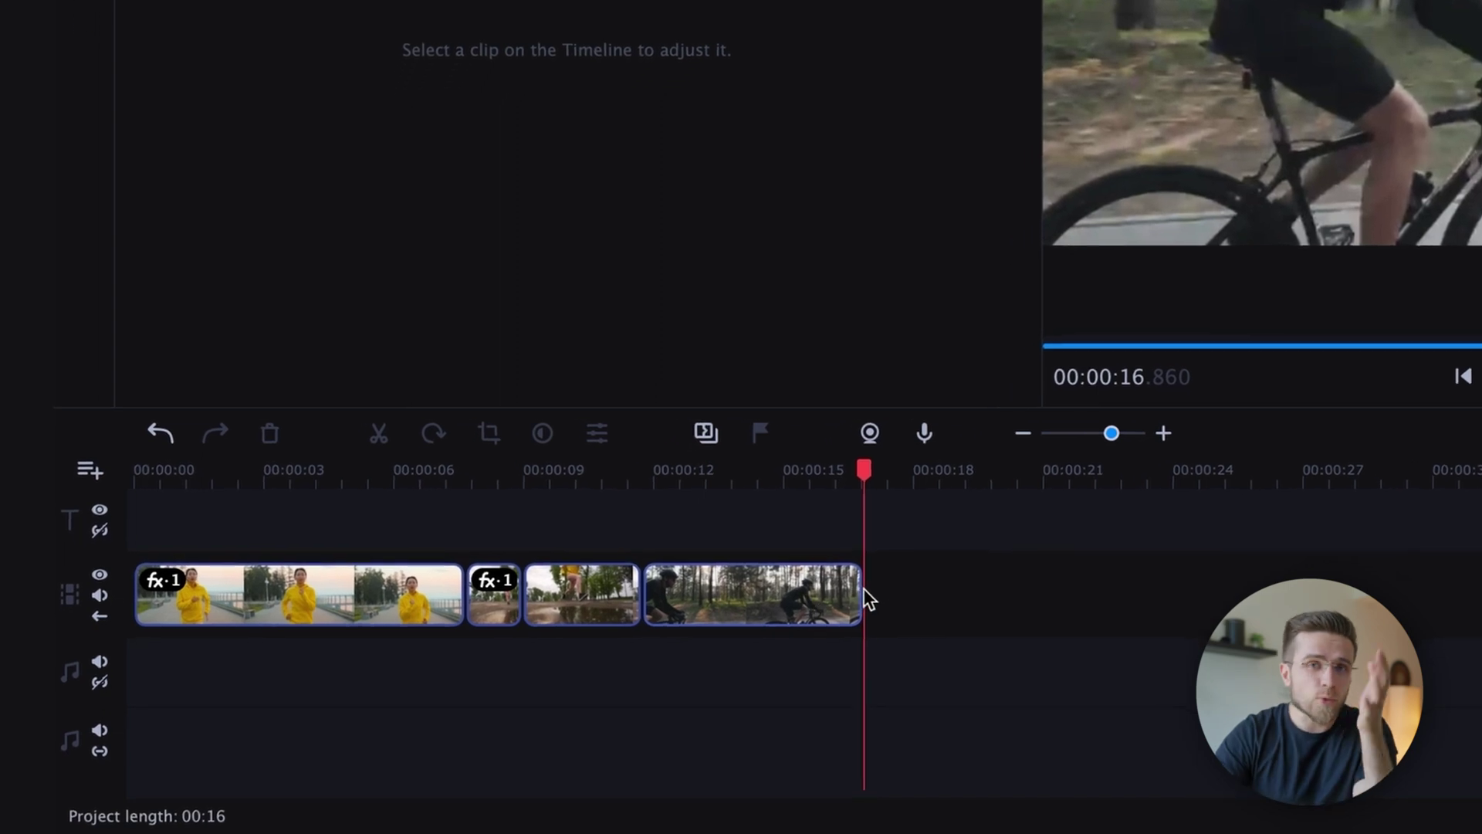
left_click(859, 591)
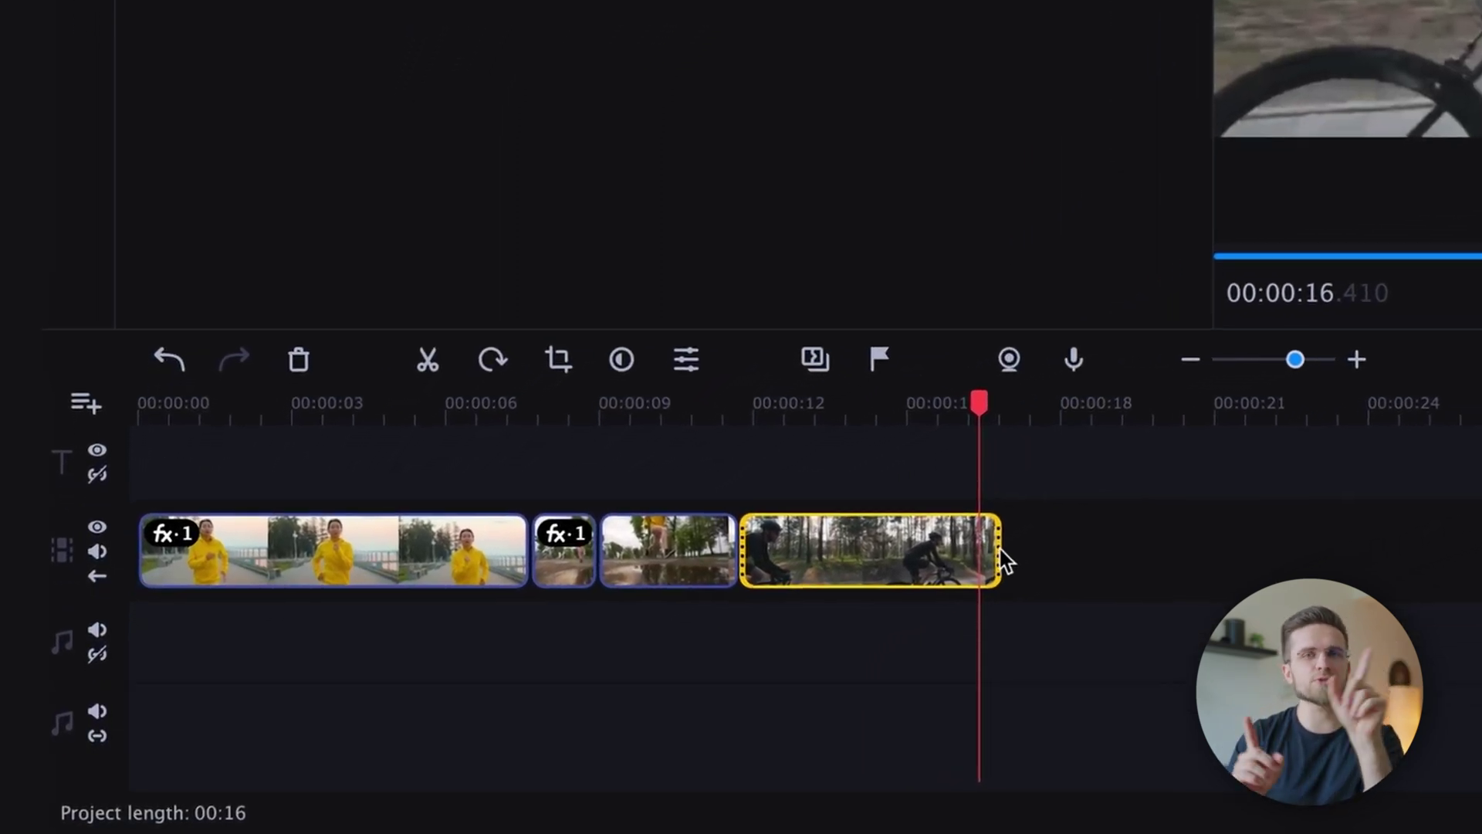
left_click_drag(1001, 551, 1150, 509)
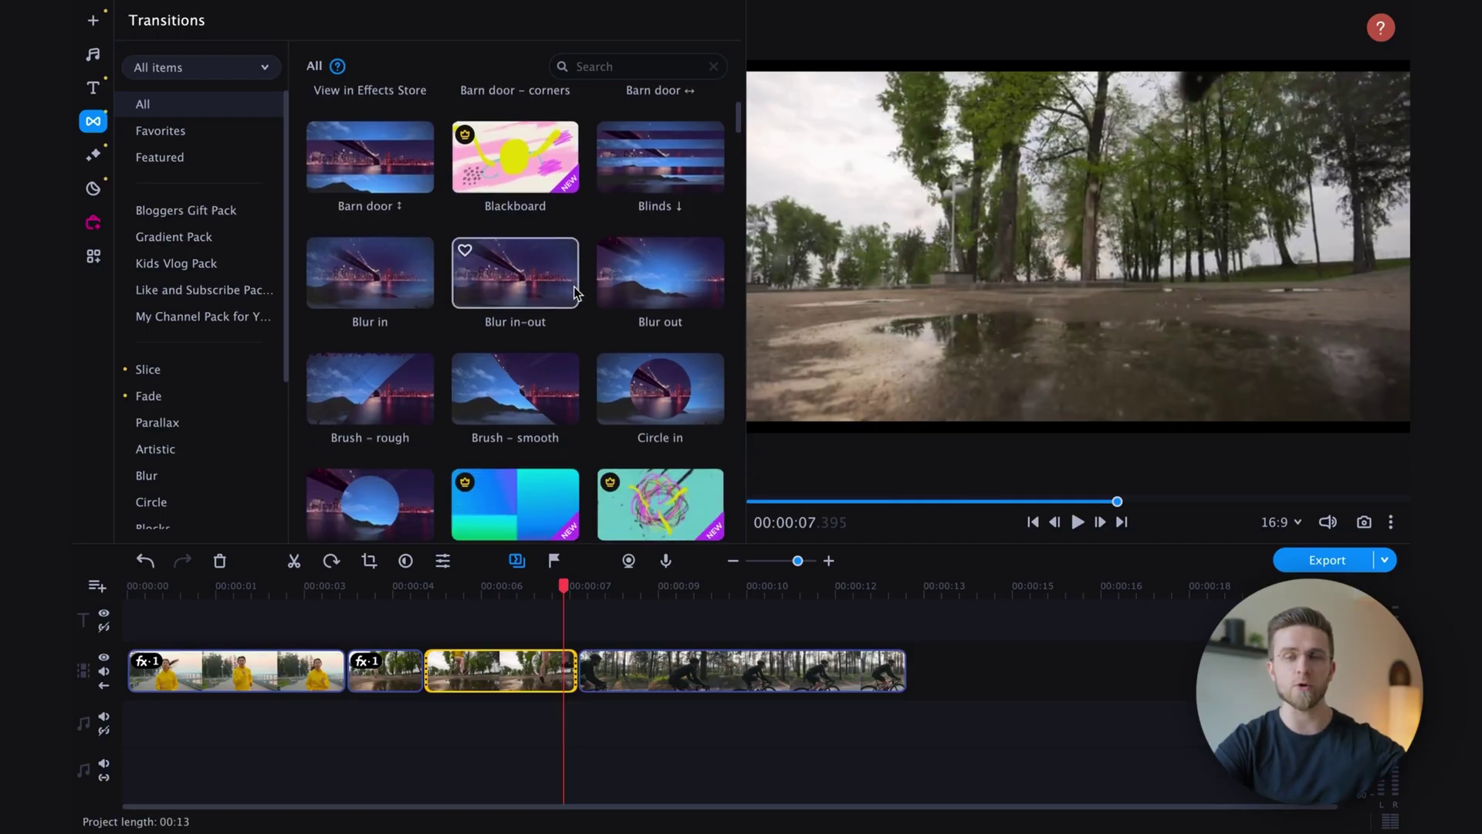
- Place Diffuse 1 between the puddle running clip and the cycling clip, then select it
scroll(575, 294, "down", 6)
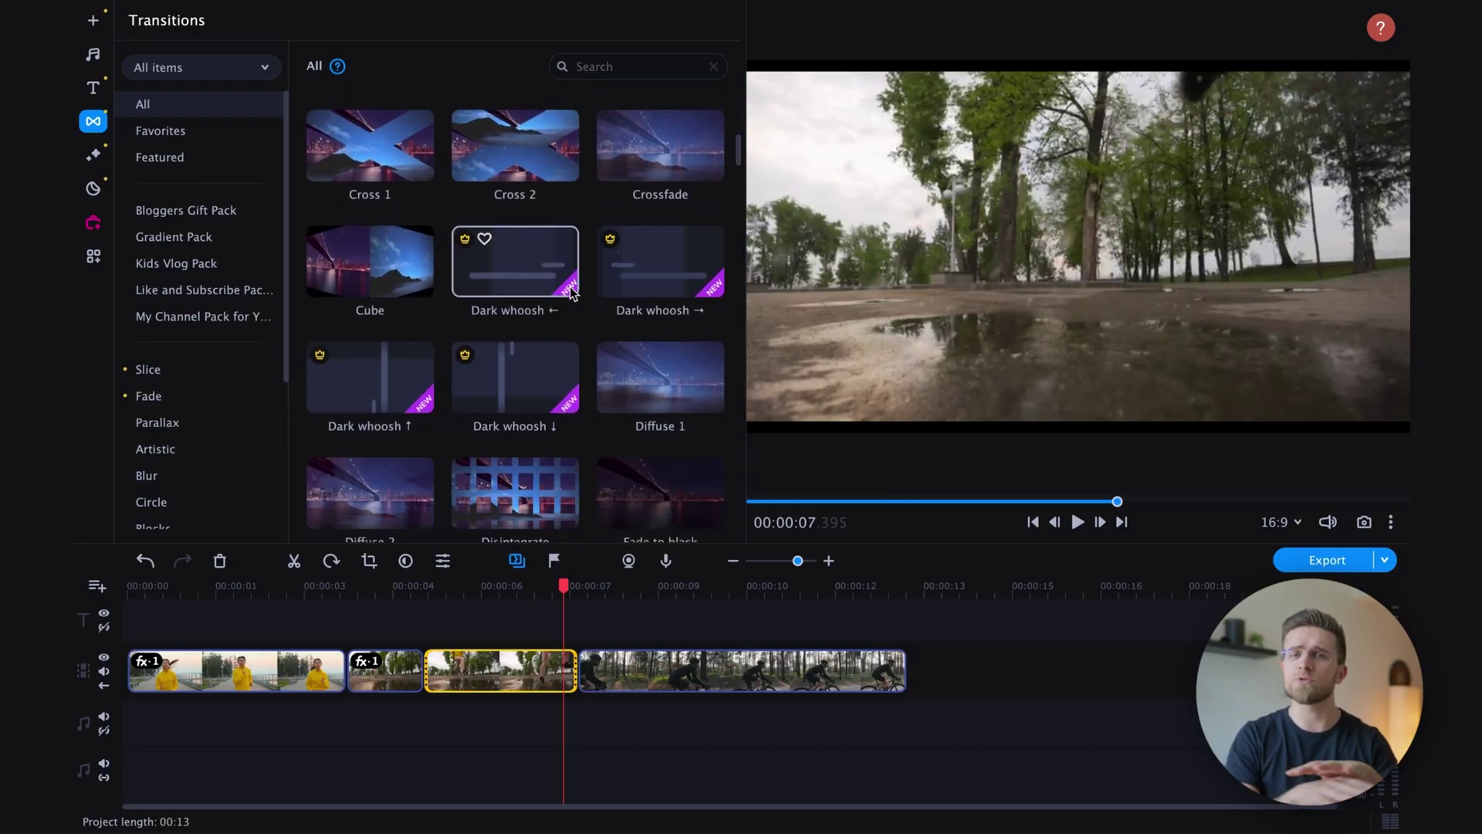
scroll(679, 371, "down", 3)
scroll(649, 372, "down", 2)
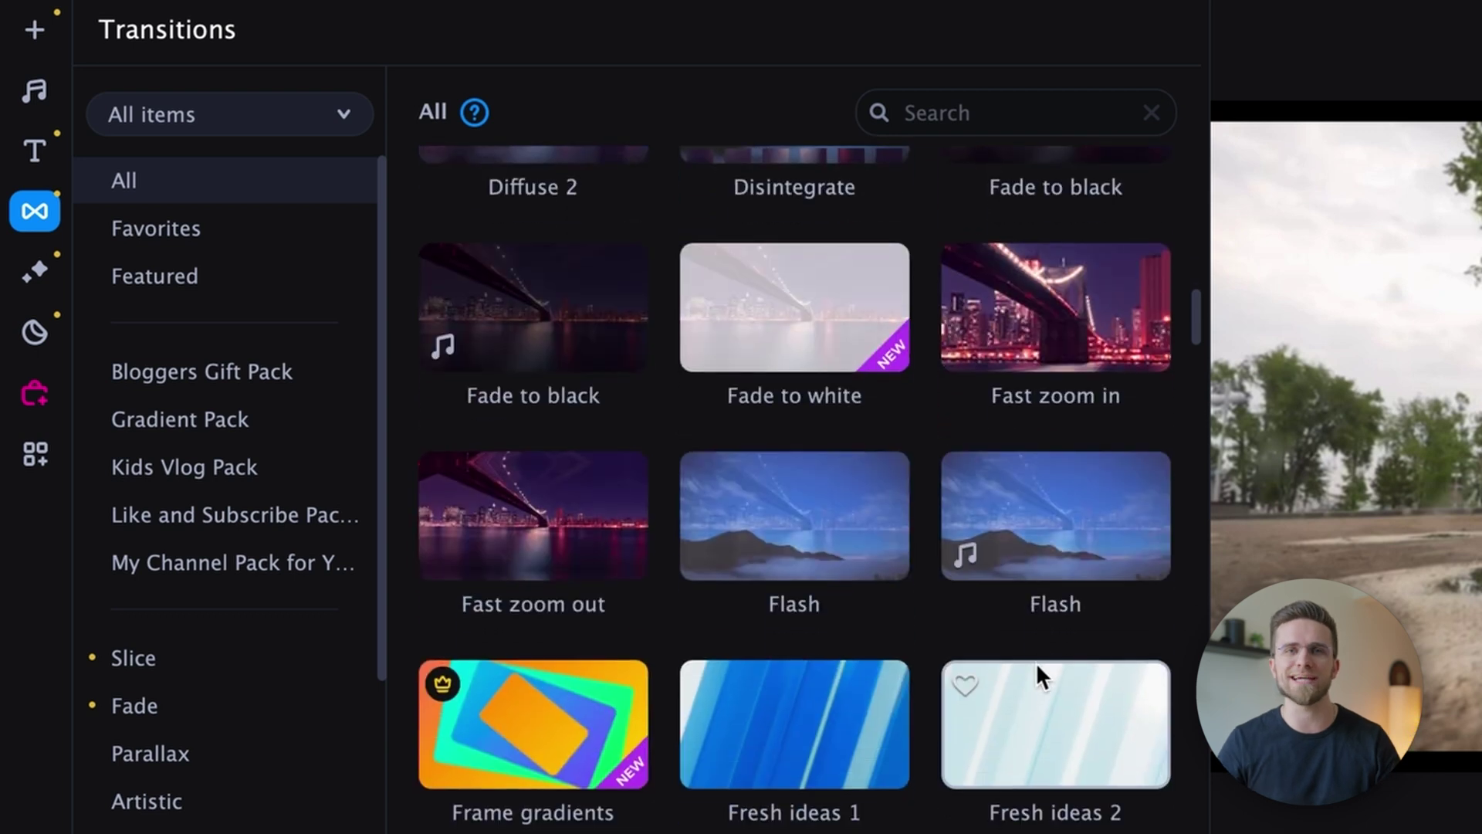
scroll(1037, 662, "down", 4)
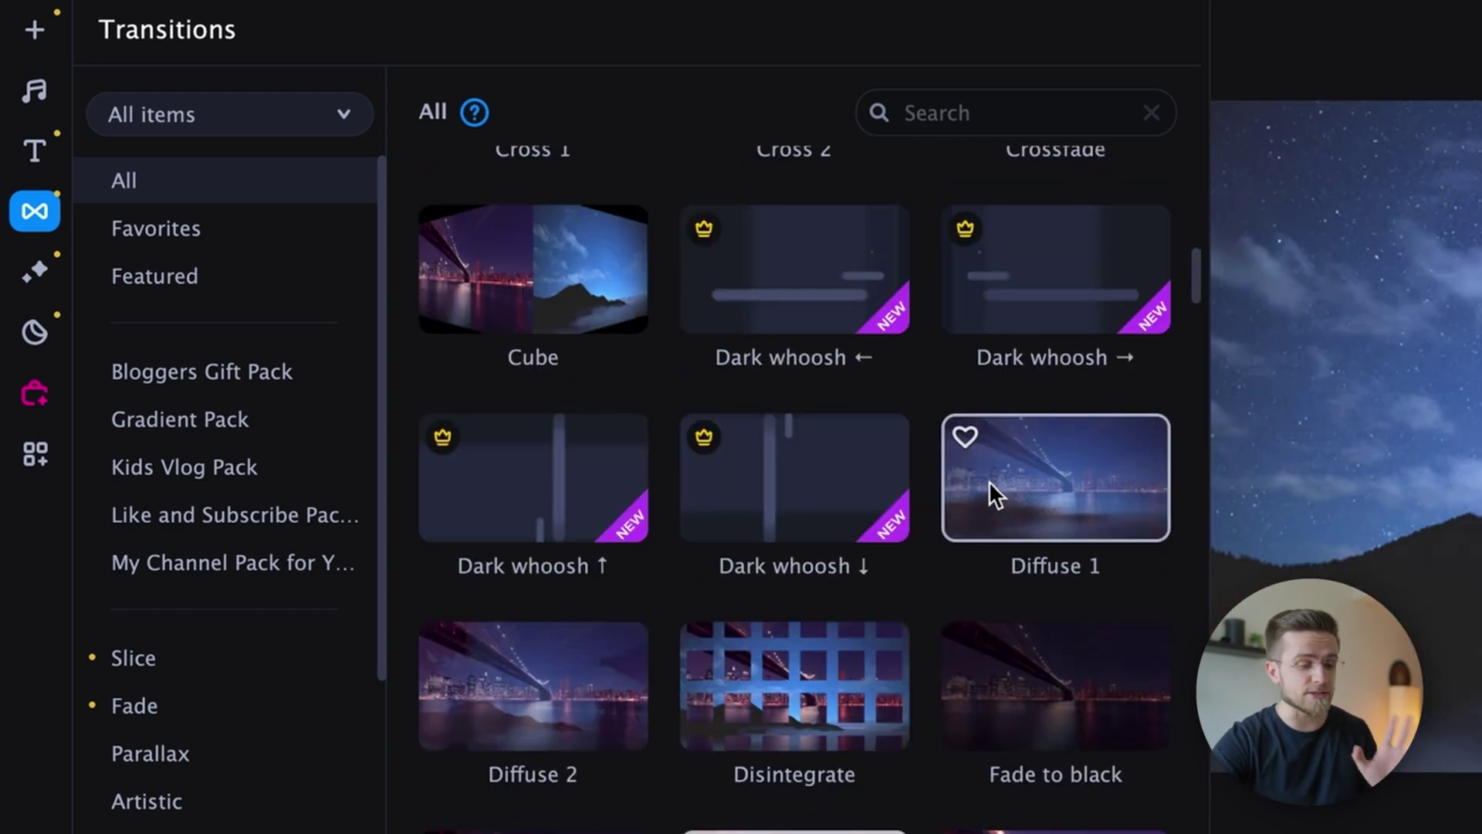
left_click(989, 480)
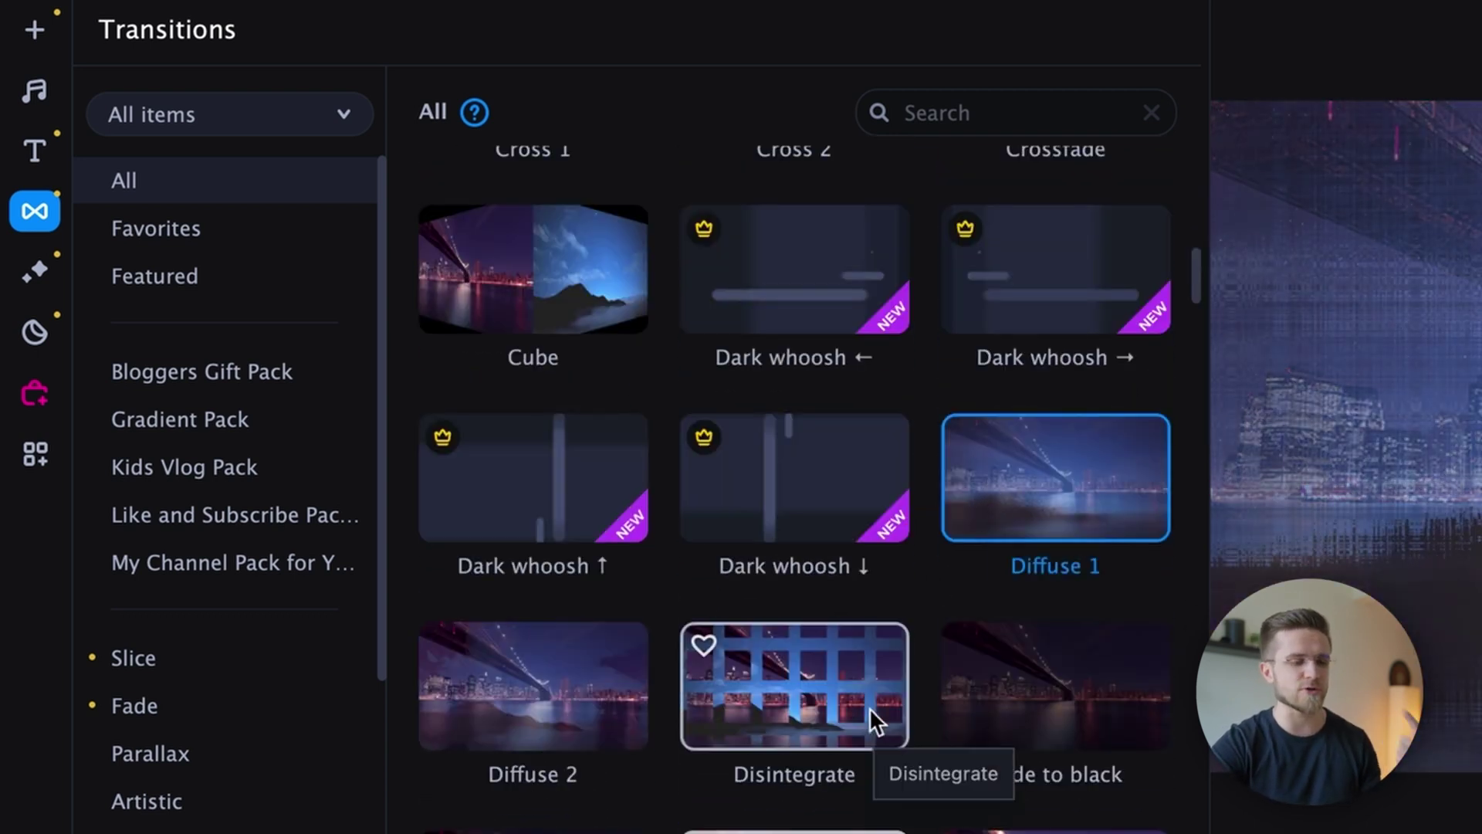
scroll(880, 629, "up", 2)
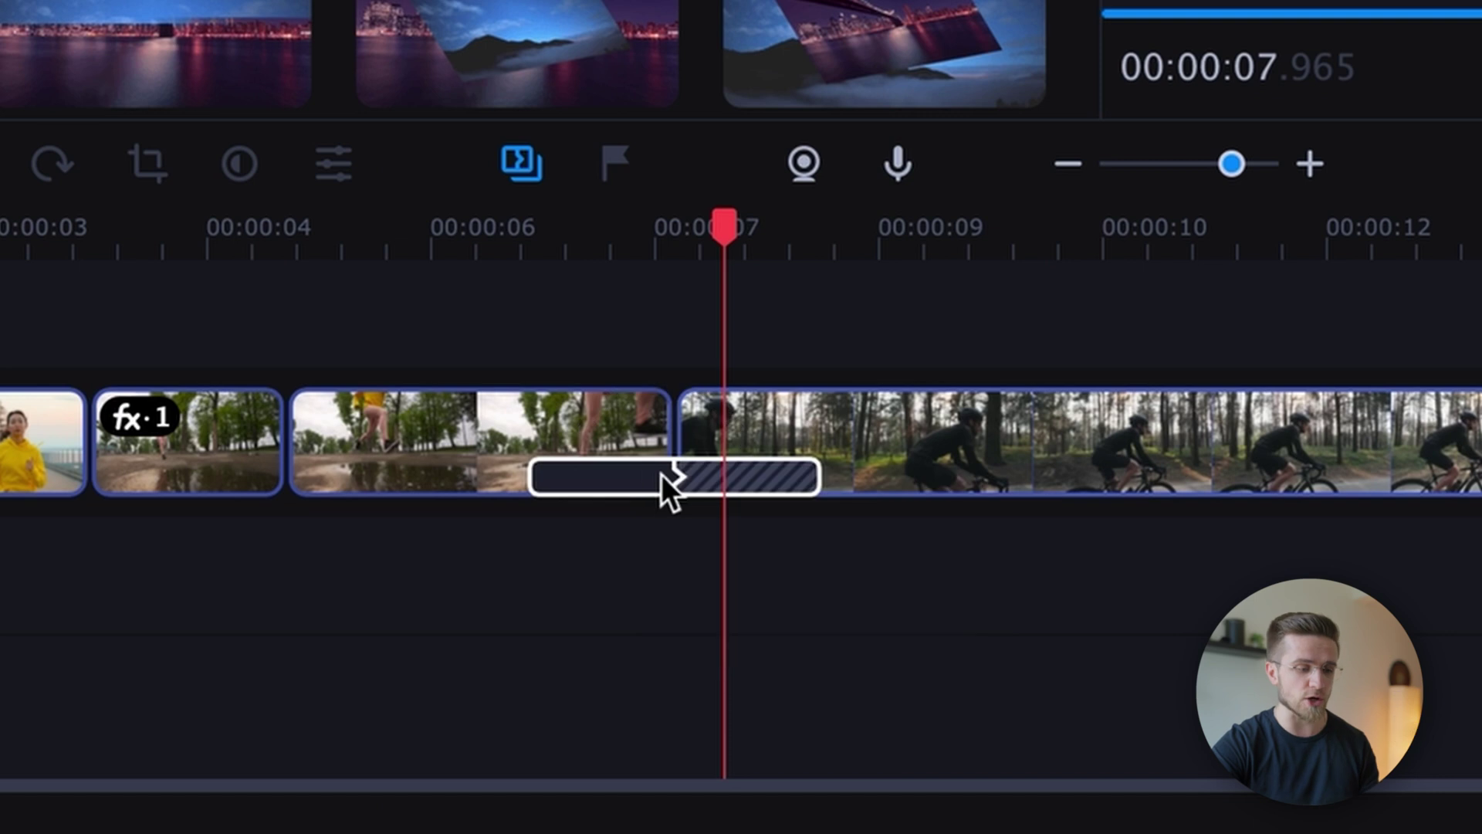
left_click(569, 479)
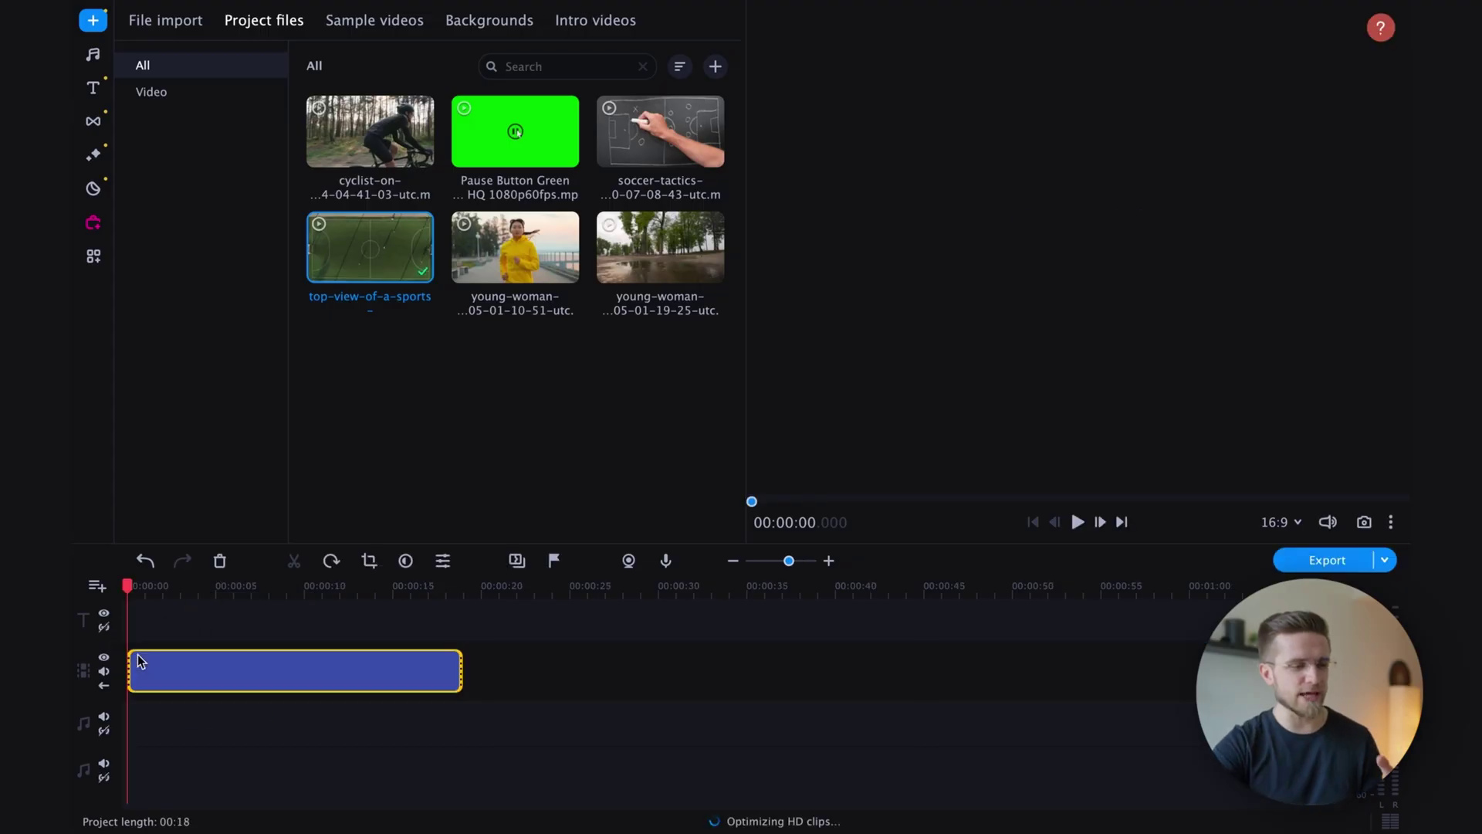
- Put the soccer-tactics chalkboard clip on an overlay track above the field clip's end
left_click_drag(660, 131, 471, 671)
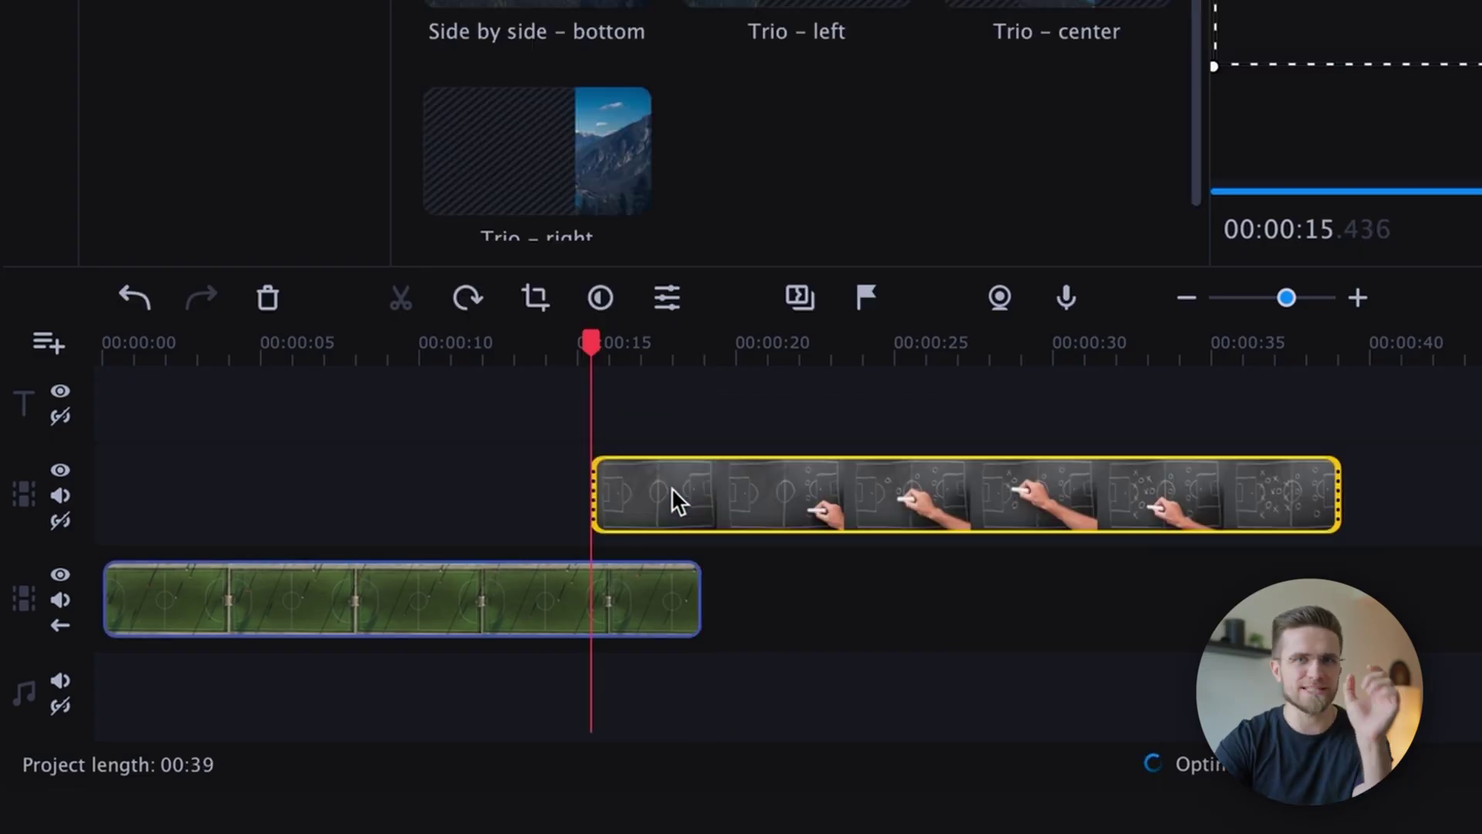
left_click(622, 341)
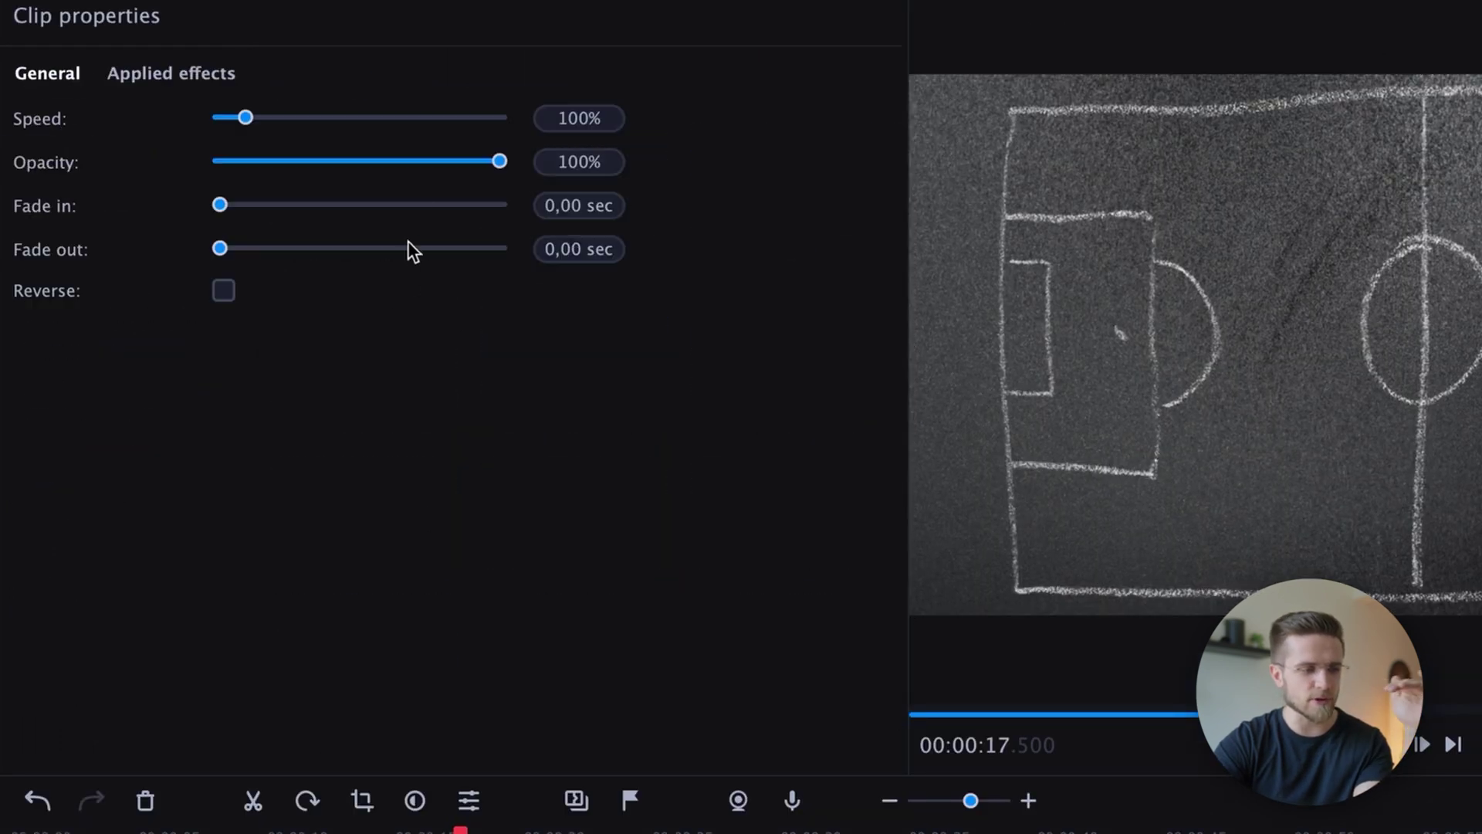
- Lower the chalkboard clip's opacity to about 55% so the field shows through
left_click_drag(496, 168, 466, 164)
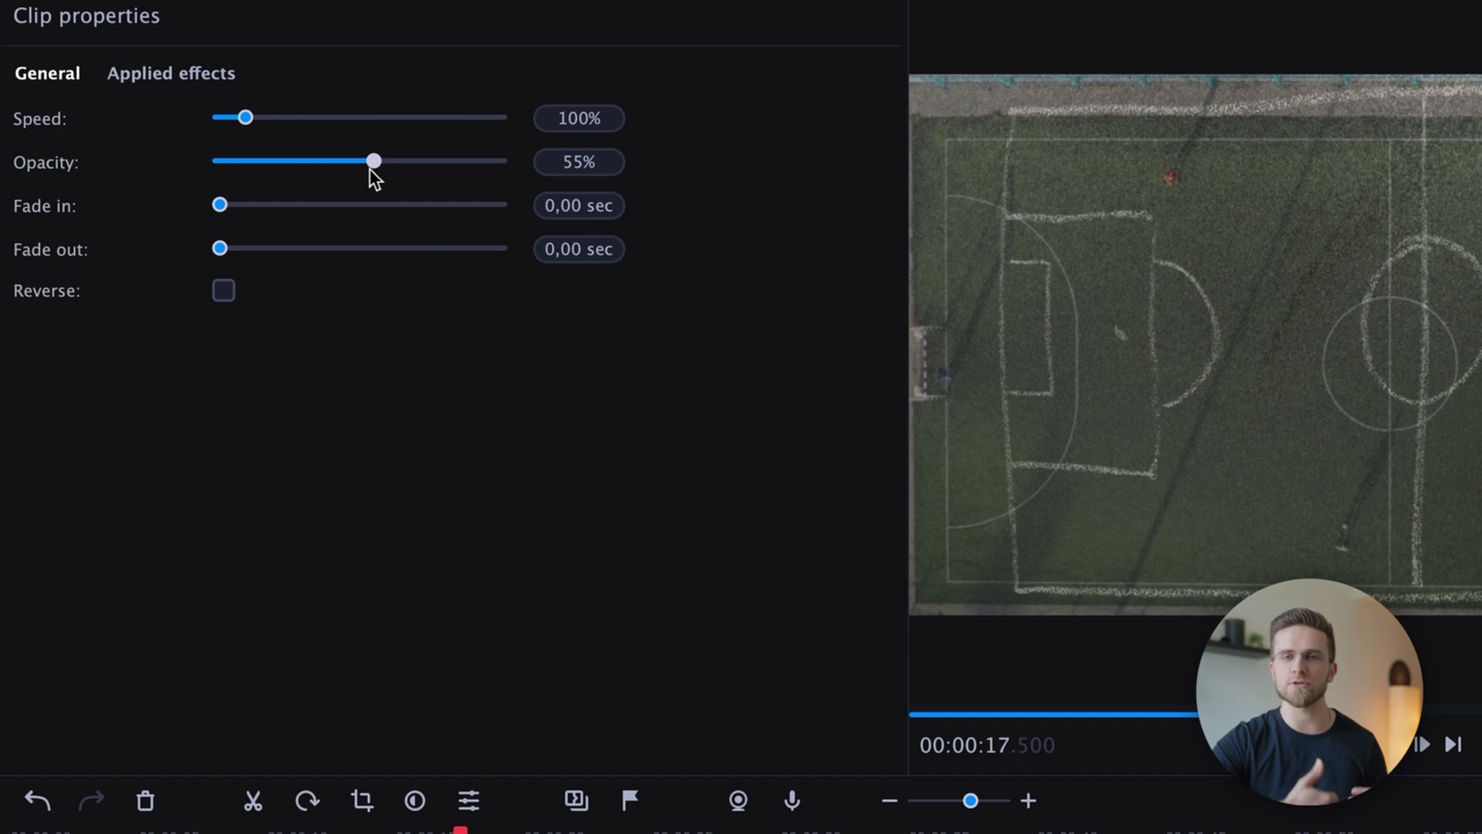
left_click(68, 545)
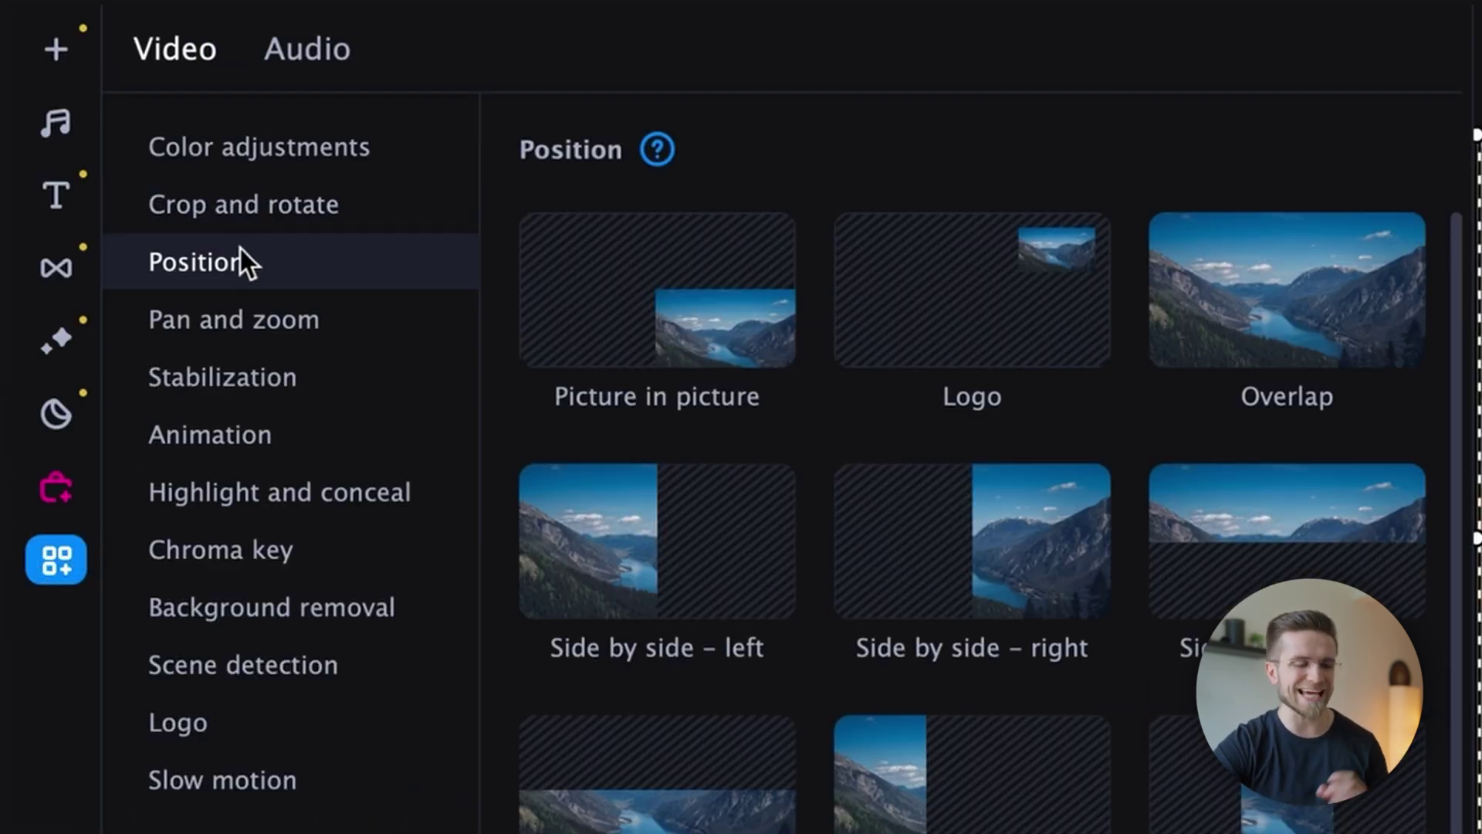
- Crop the chalkboard and aerial field shots to their pitch boundaries
left_click(244, 227)
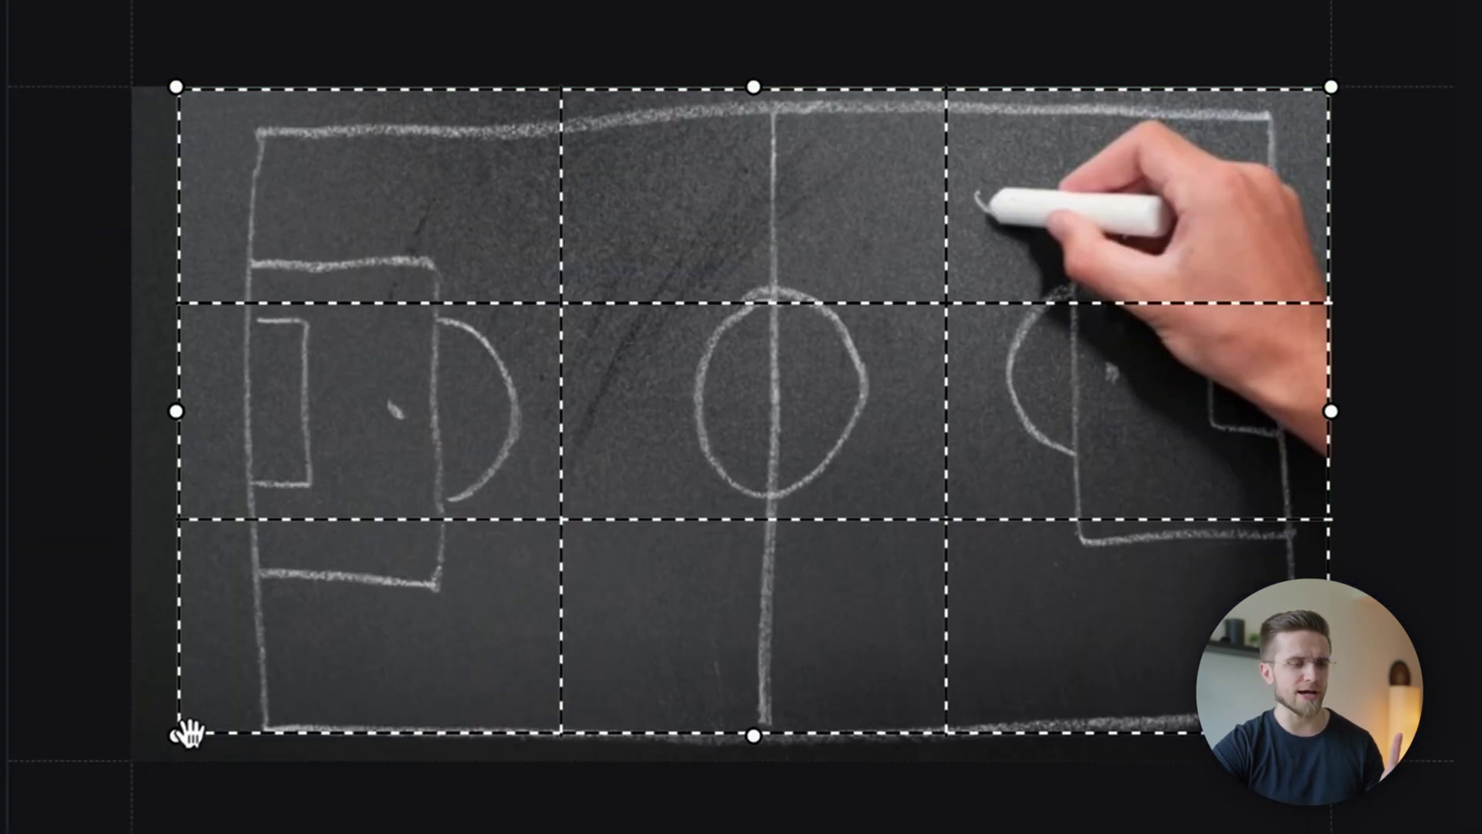
left_click_drag(185, 734, 219, 733)
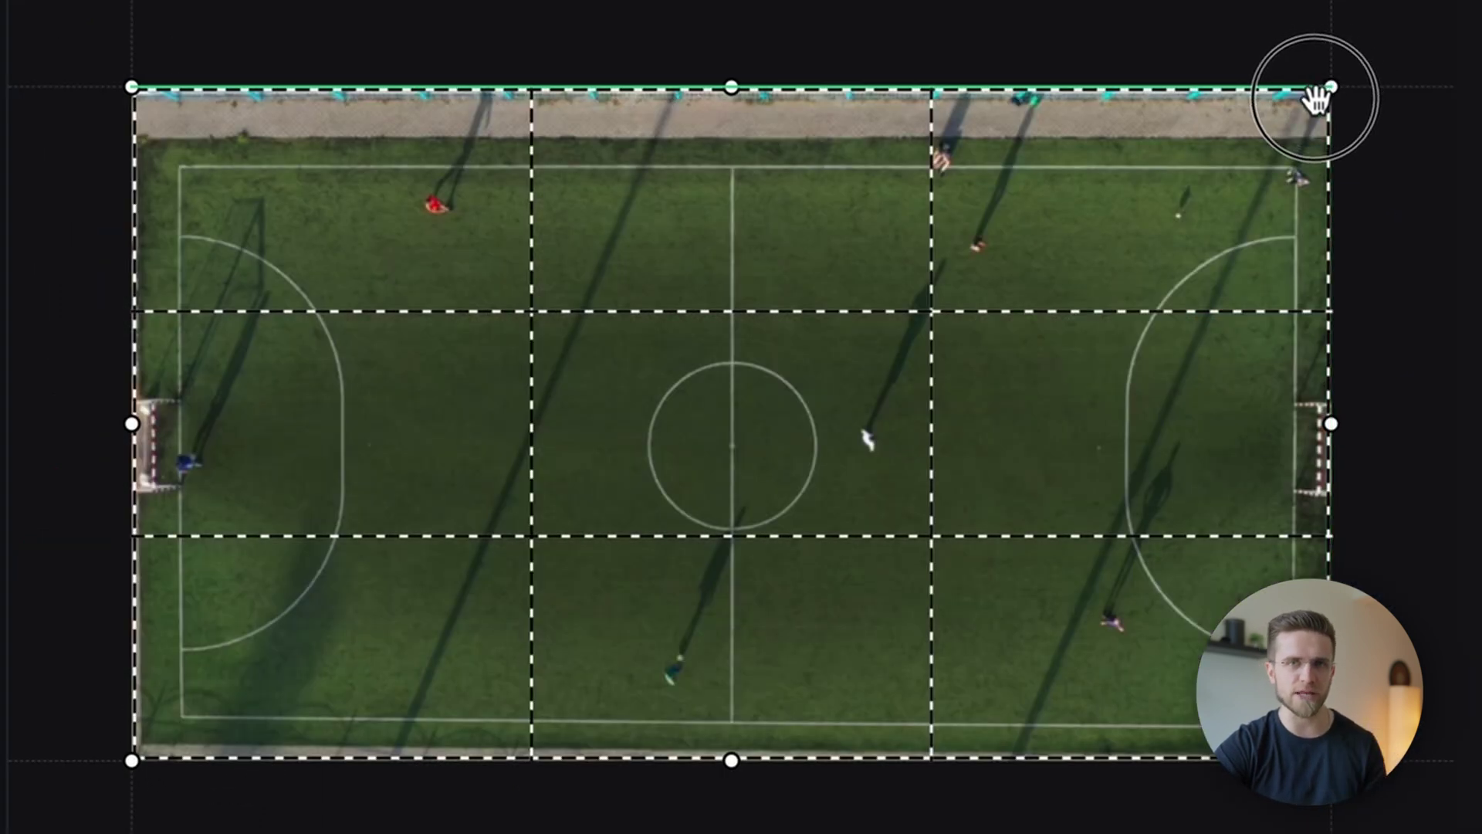
left_click_drag(1316, 96, 1273, 126)
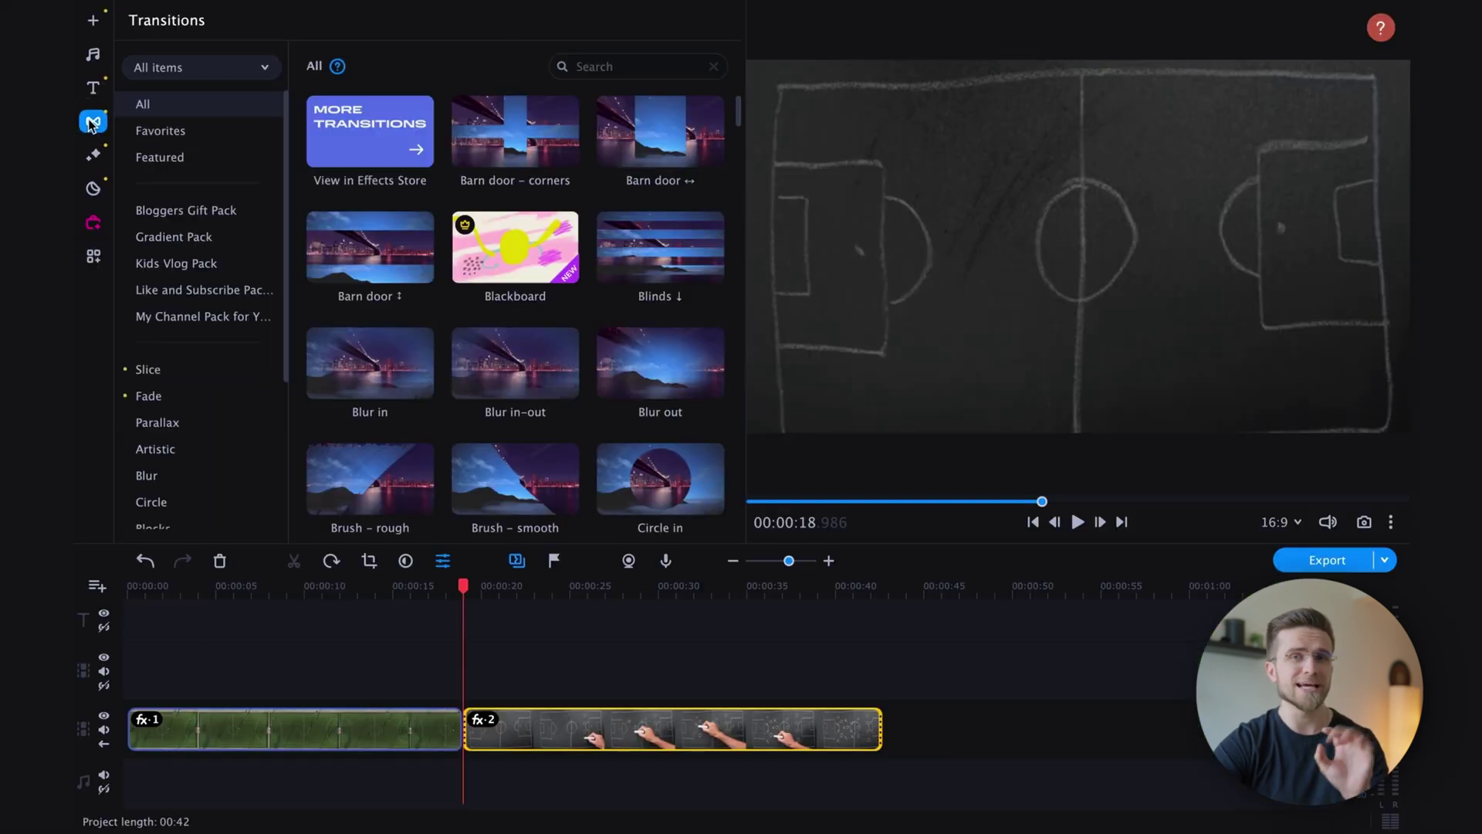
- Drop the Crossfade transition between the field and chalkboard clips
scroll(392, 342, "down", 8)
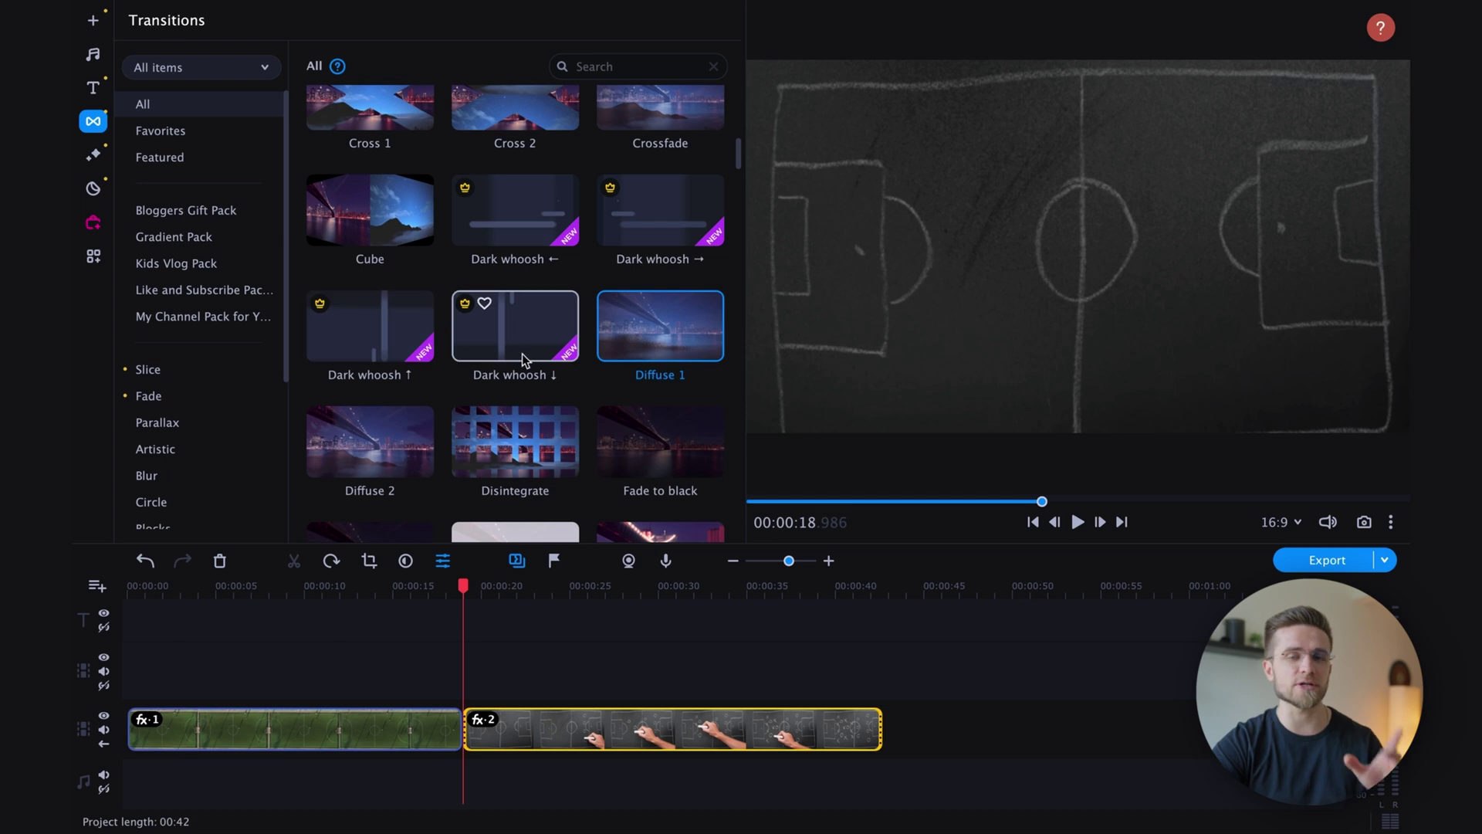
scroll(522, 353, "down", 1)
scroll(521, 358, "up", 1)
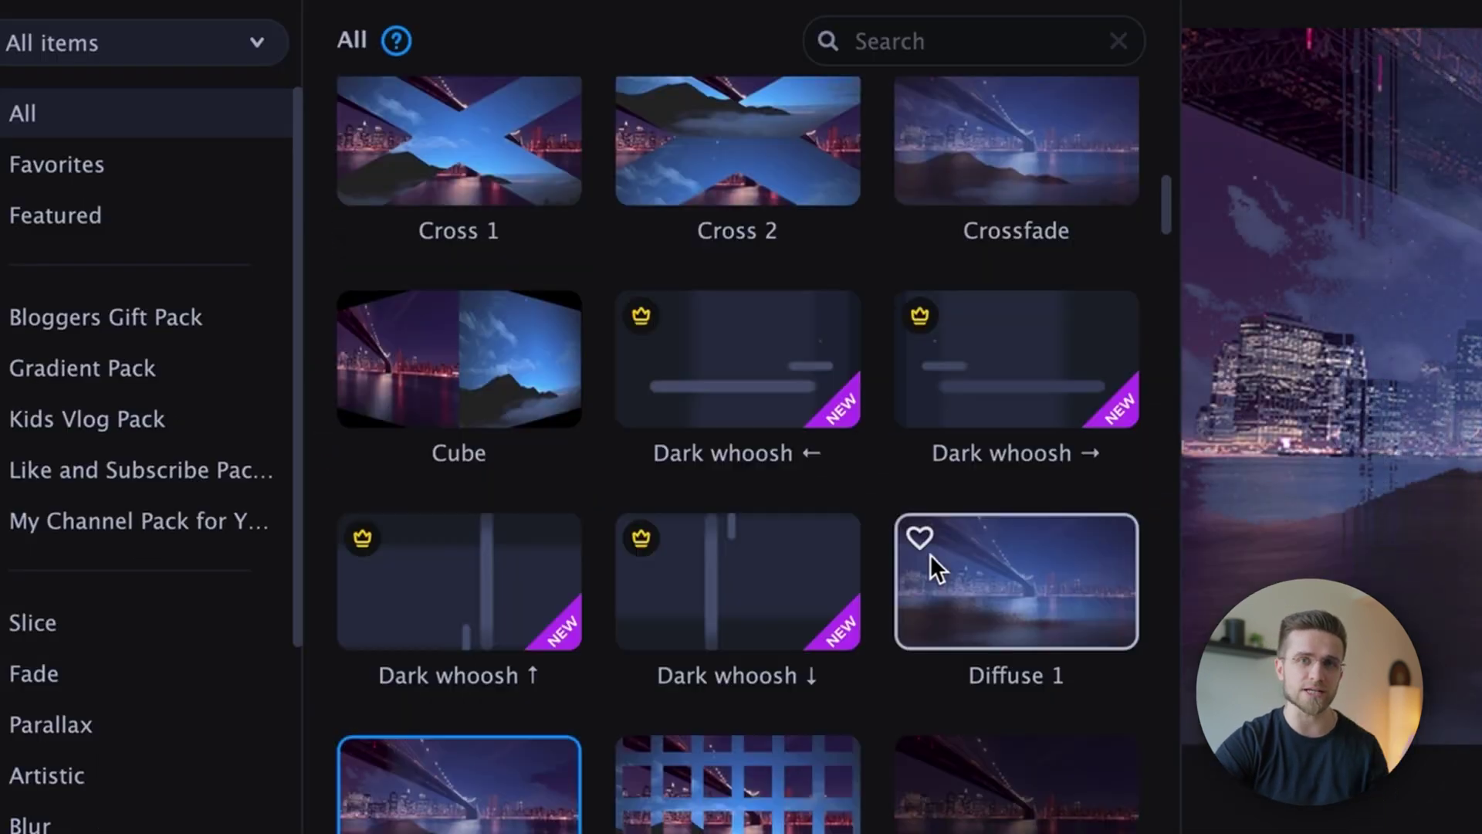
scroll(637, 213, "up", 1)
left_click_drag(966, 321, 463, 741)
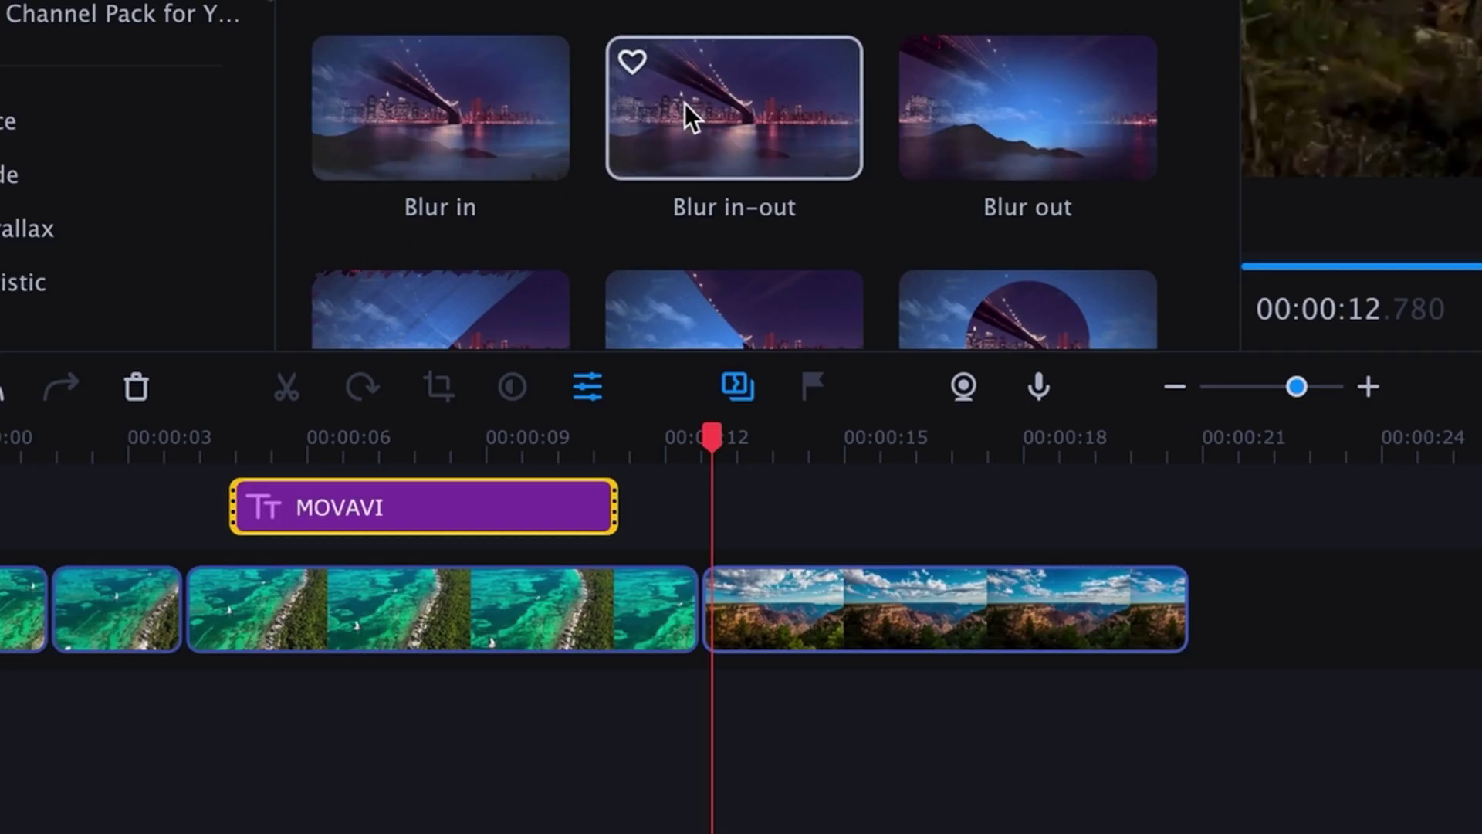
- Add Blur in before the canyon clip and shrink the canyon shot into the top-right corner
left_click_drag(521, 104, 665, 618)
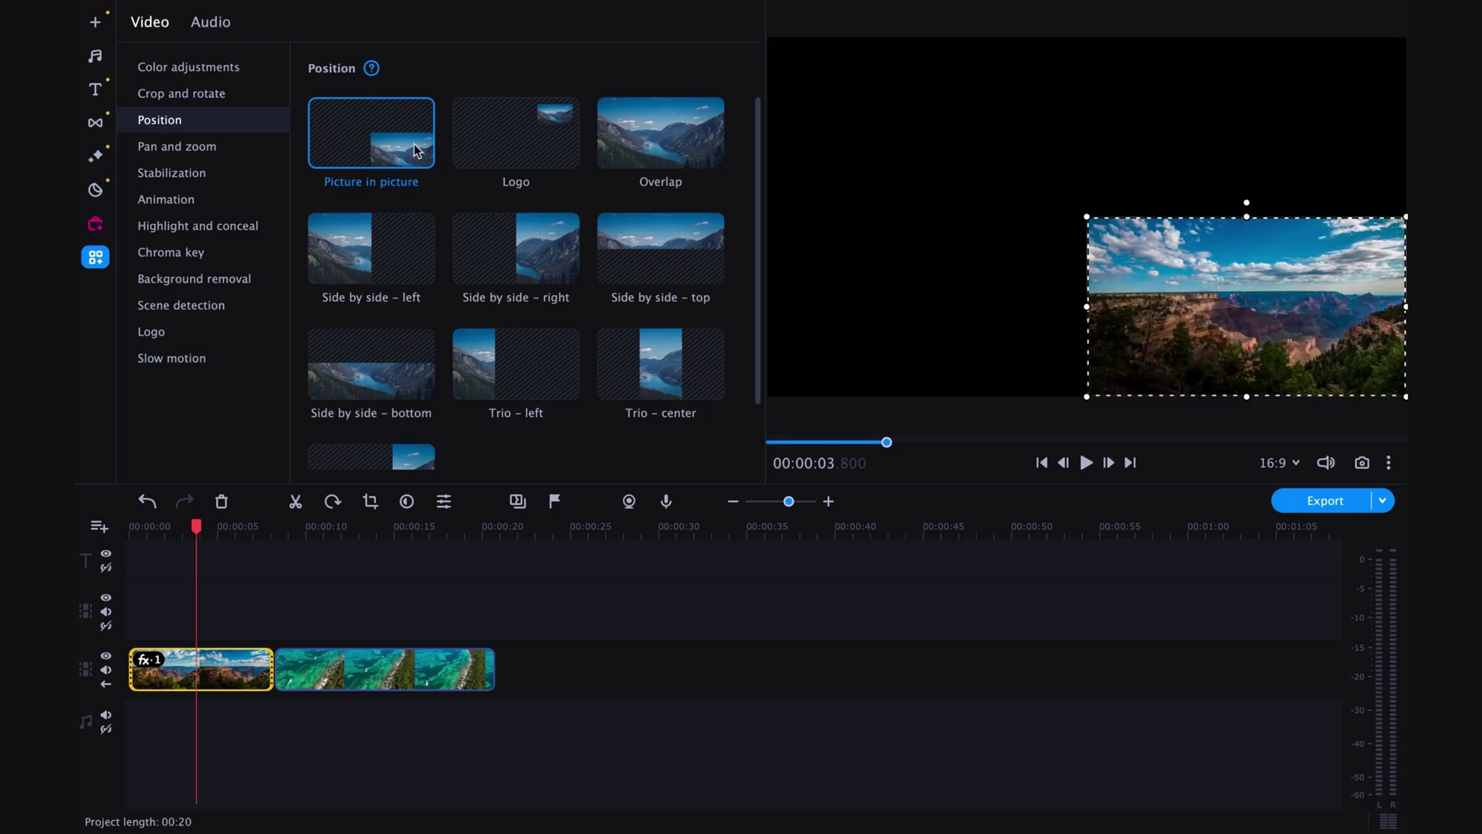
left_click(494, 148)
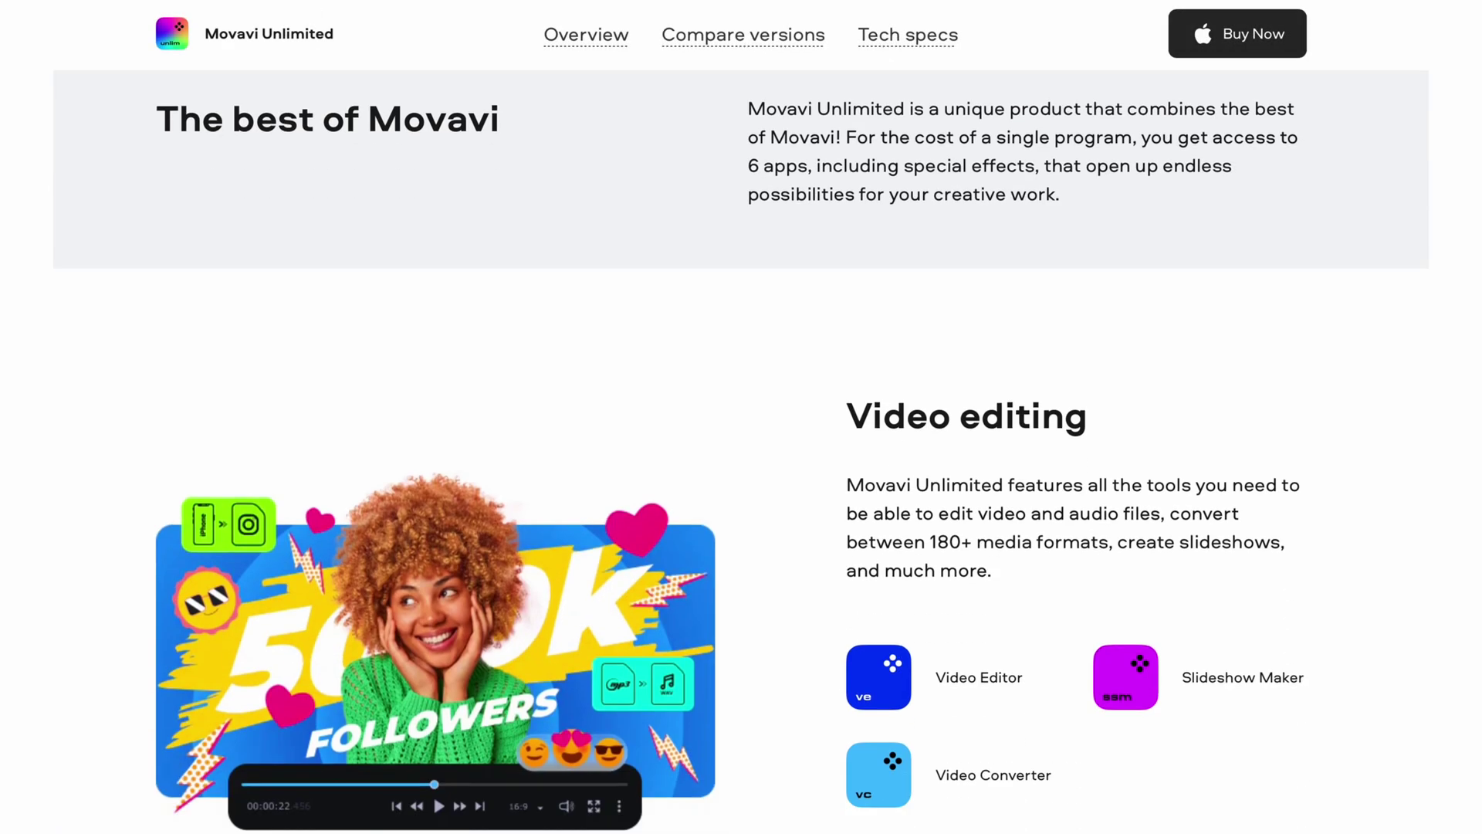
- Scroll the Movavi Unlimited page past the Video editing and Screen recording sections
scroll(741, 463, "down", 9)
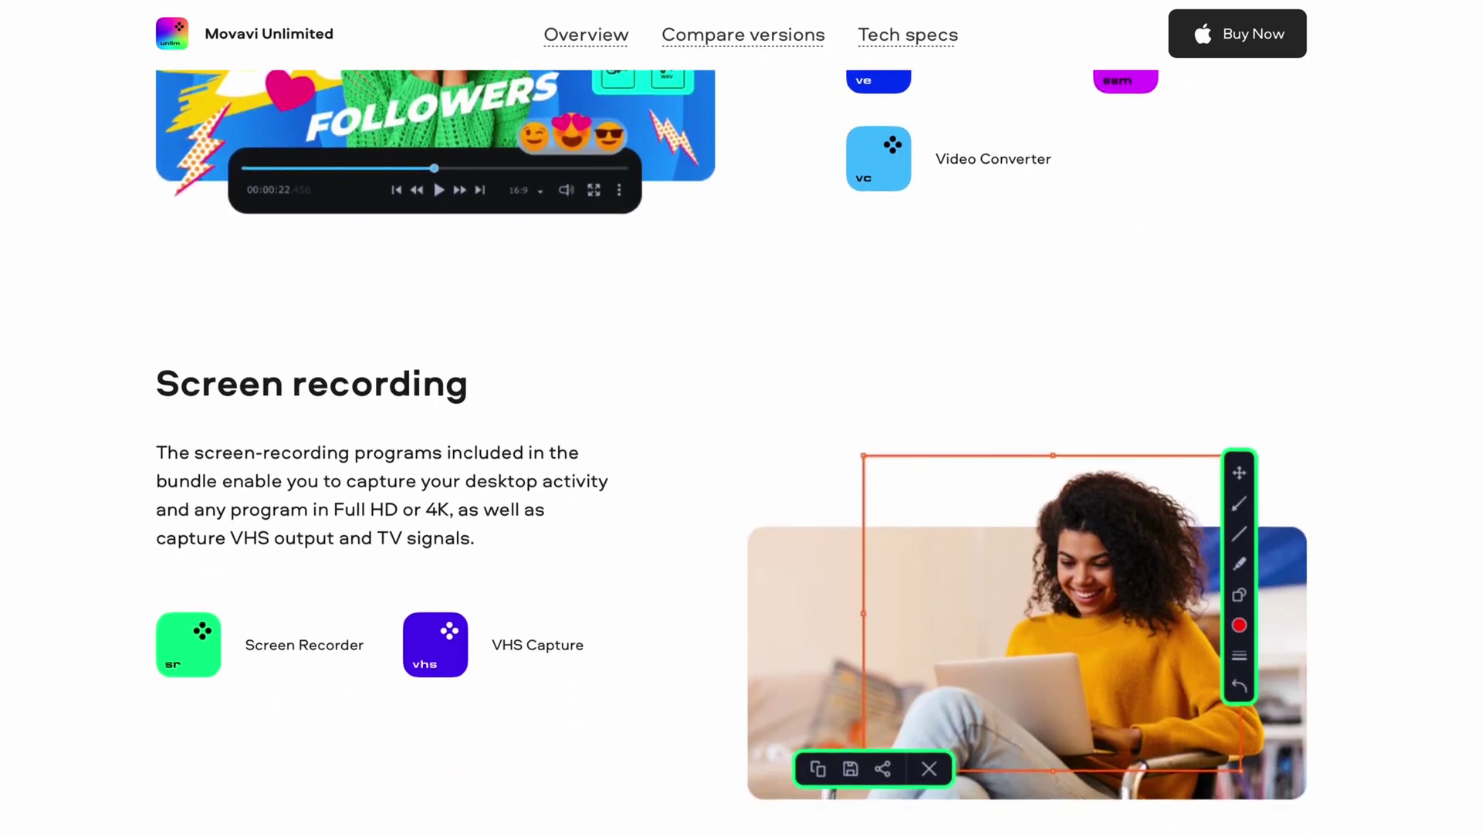
scroll(1173, 683, "down", 10)
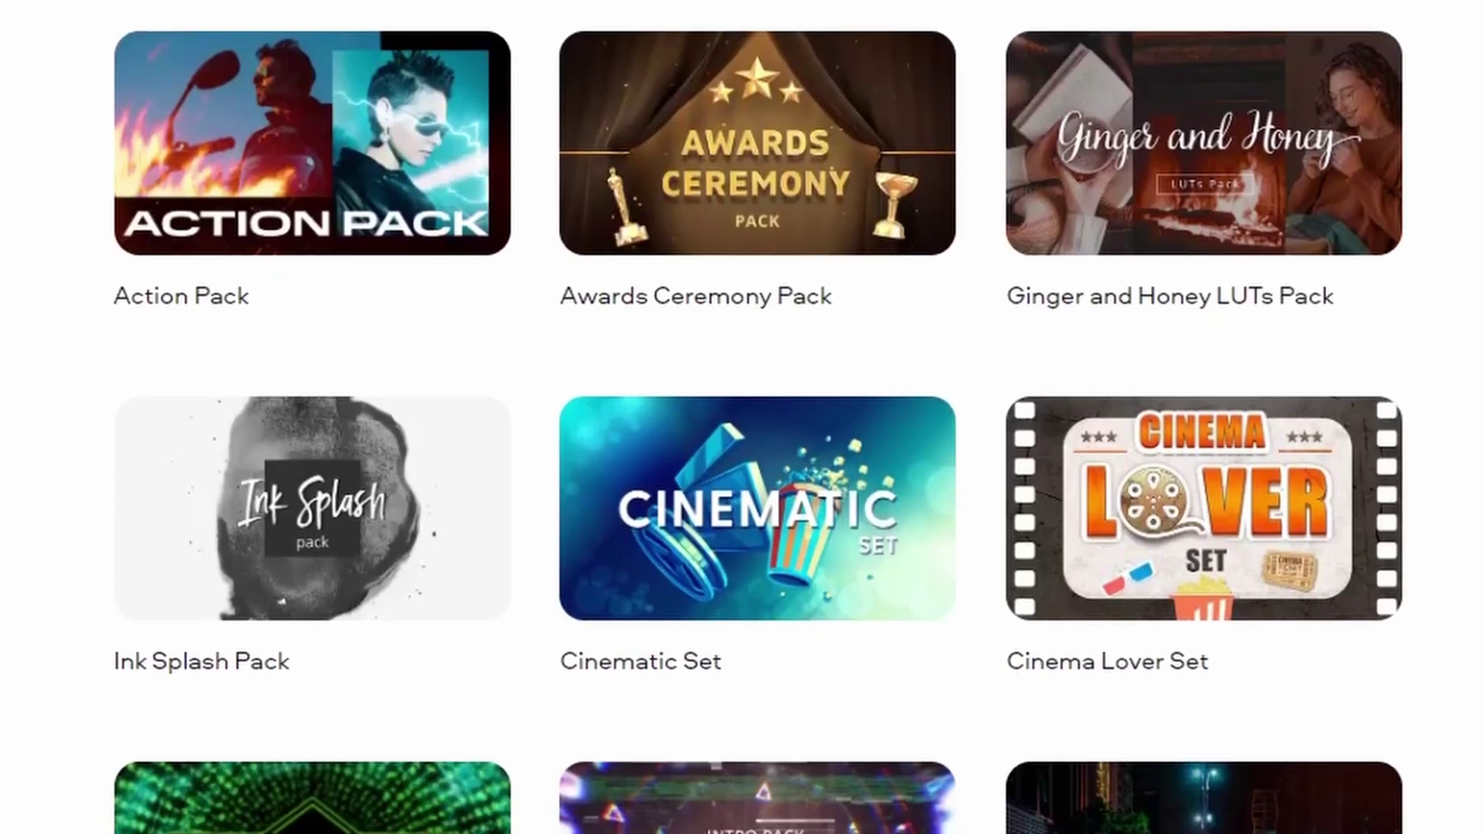
scroll(741, 417, "down", 5)
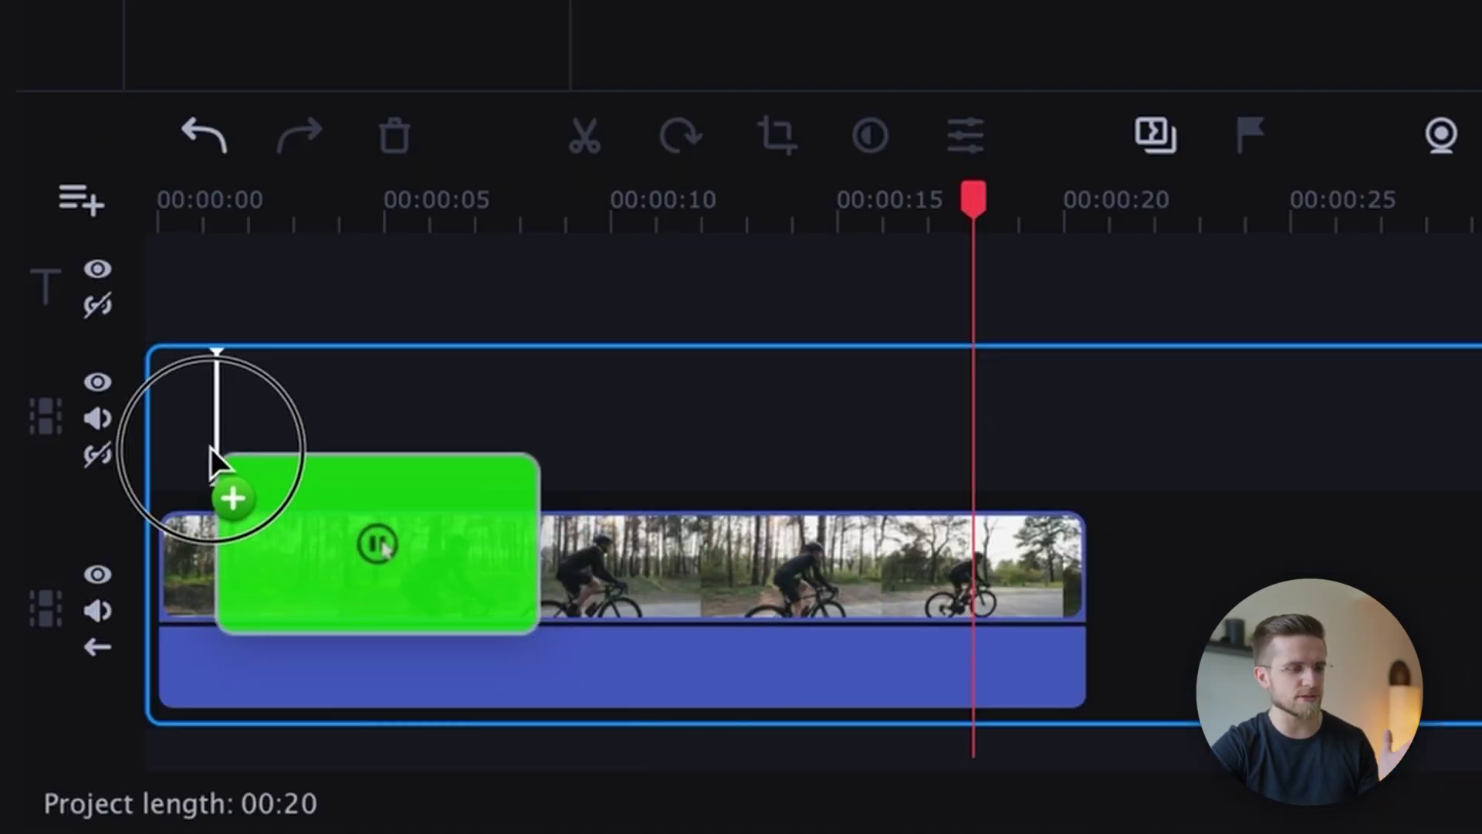
- Overlay the green Pause clip above the cyclist at about 00:06 and key out its green with Chroma key
left_click_drag(211, 450, 149, 440)
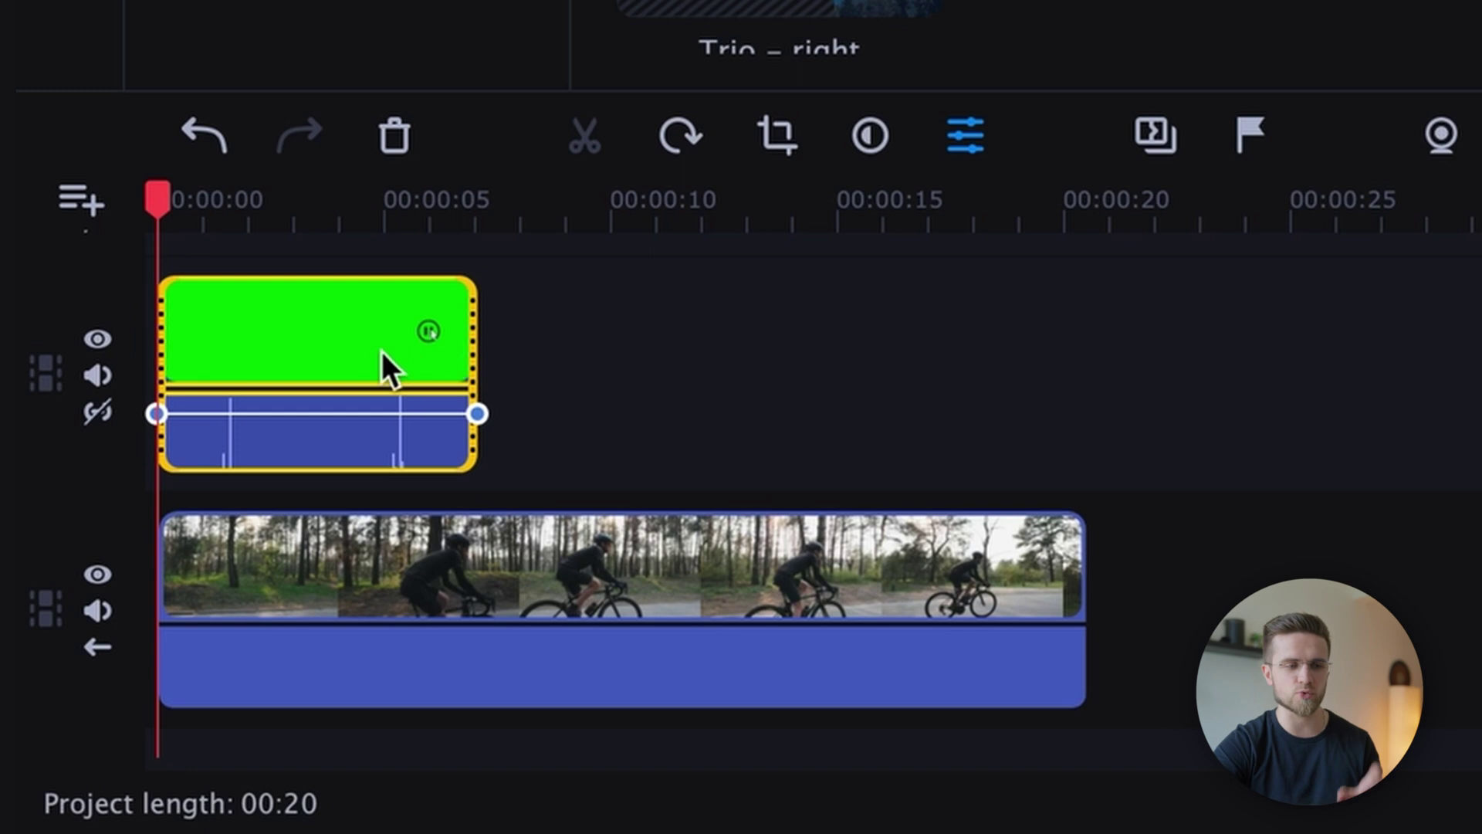
left_click_drag(386, 368, 656, 374)
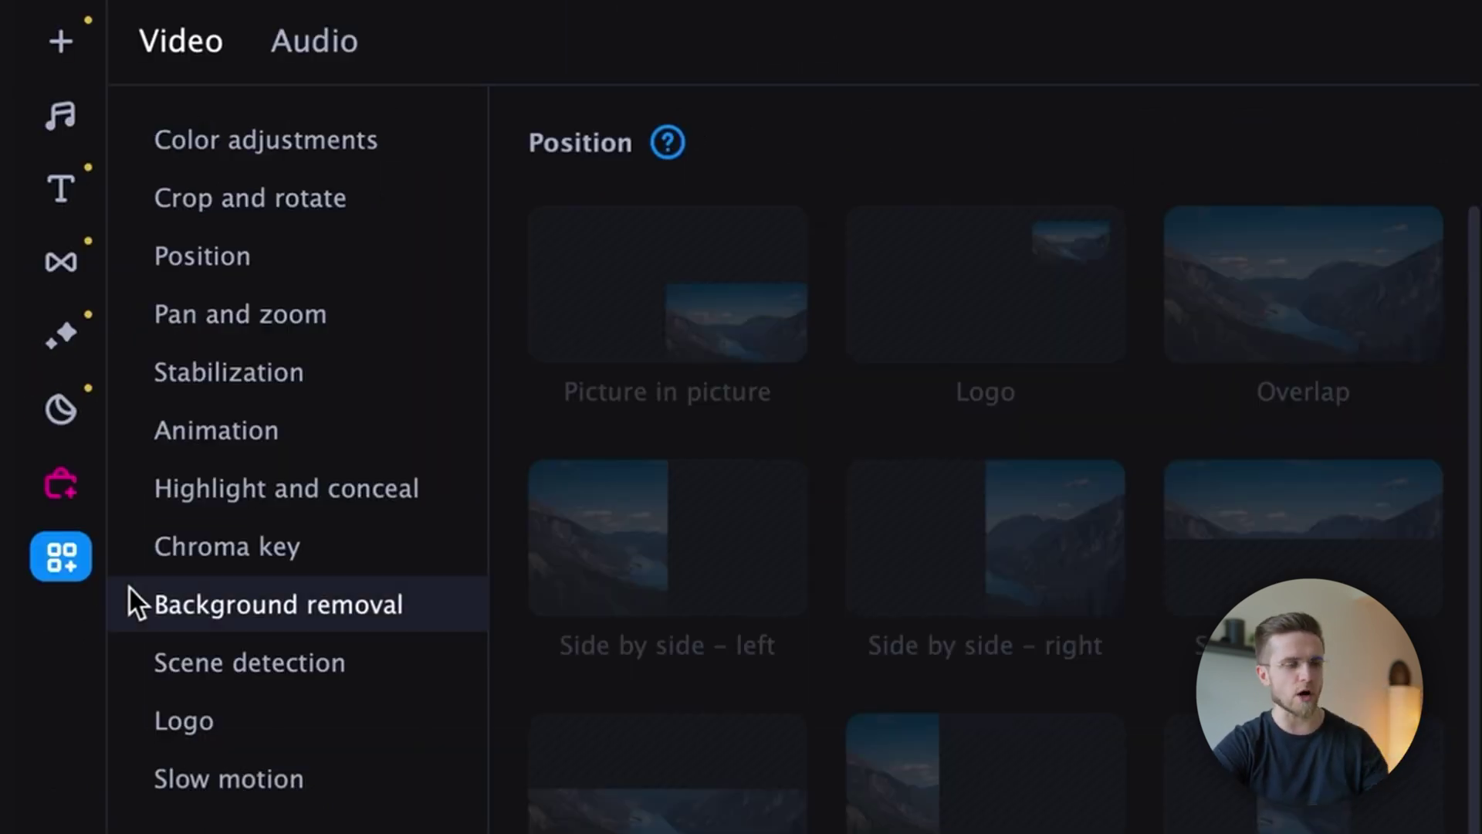
left_click(240, 567)
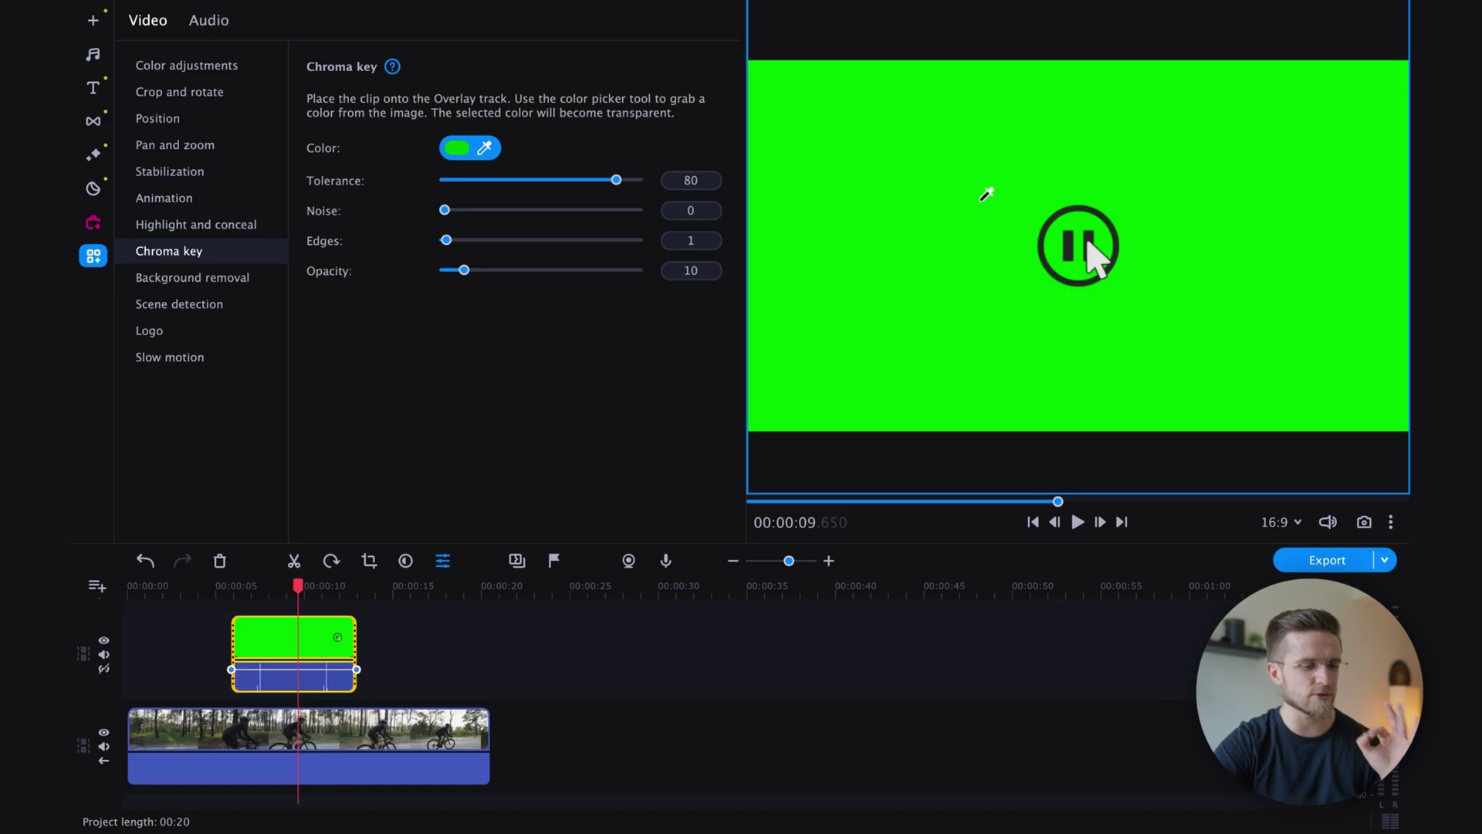
left_click(980, 200)
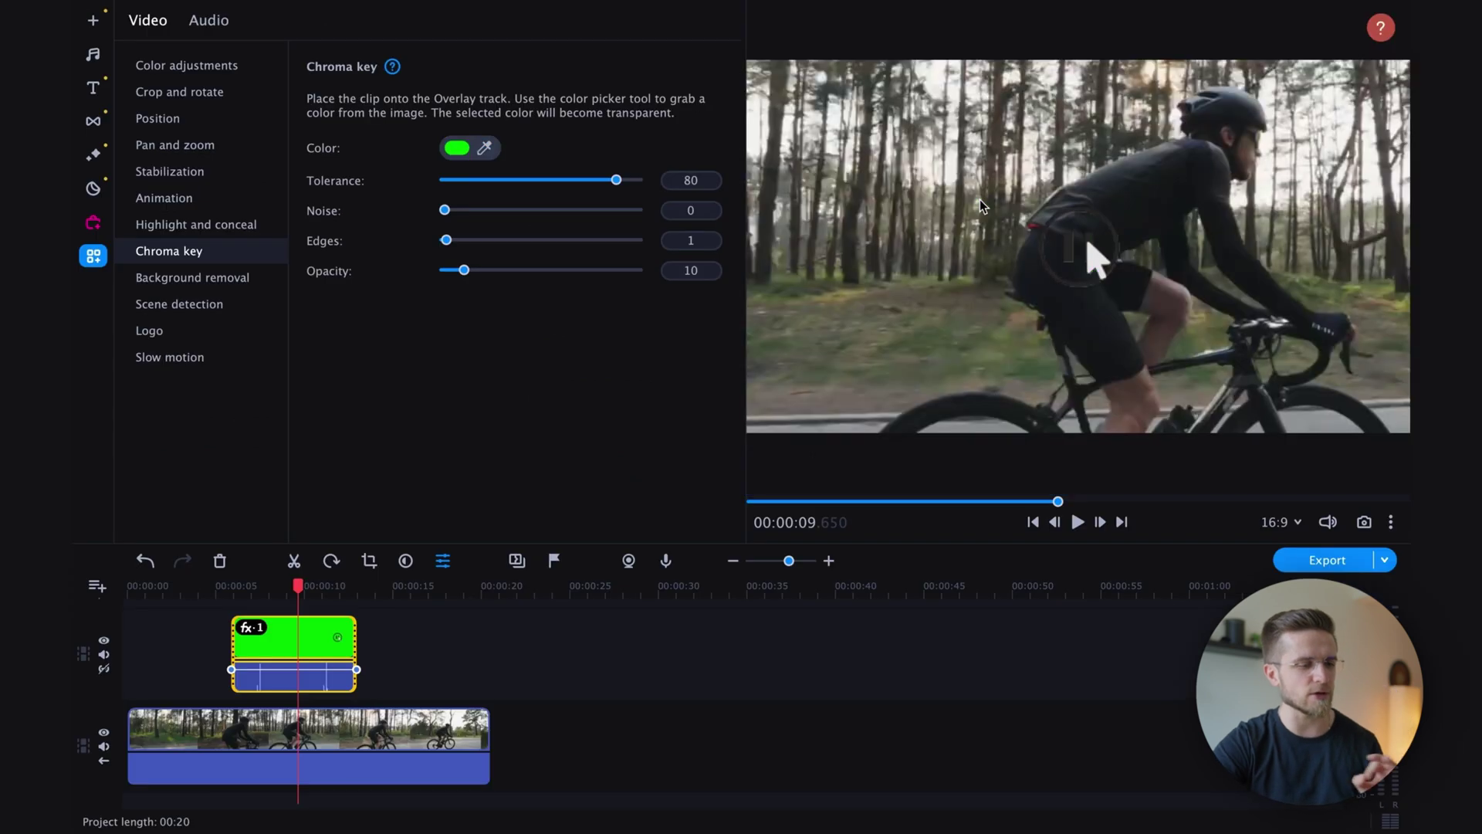
left_click_drag(298, 589, 264, 590)
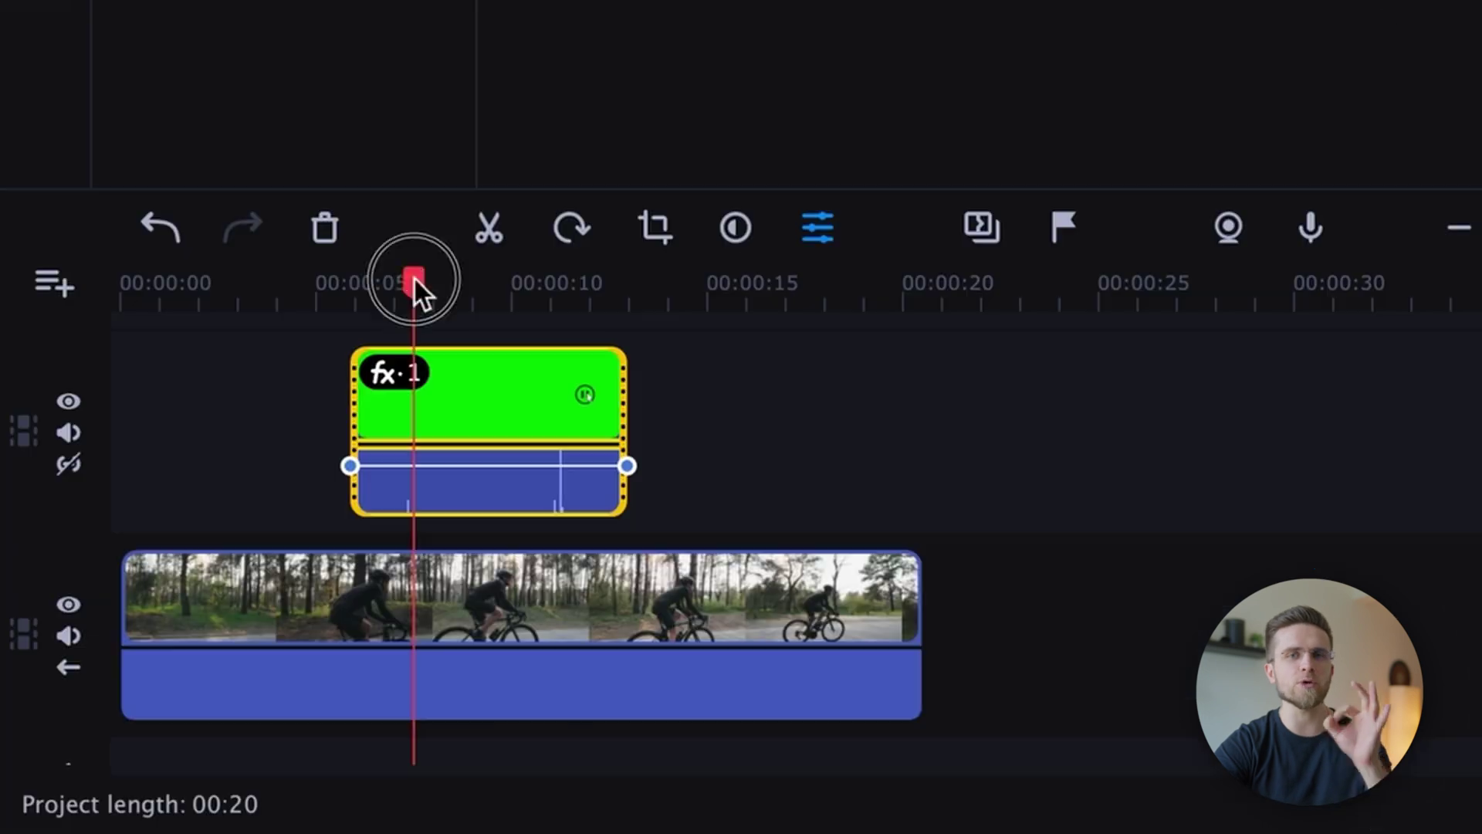
- Save a snapshot of the cyclist frame as 1.png, split the clip there, and insert the still
left_click(416, 585)
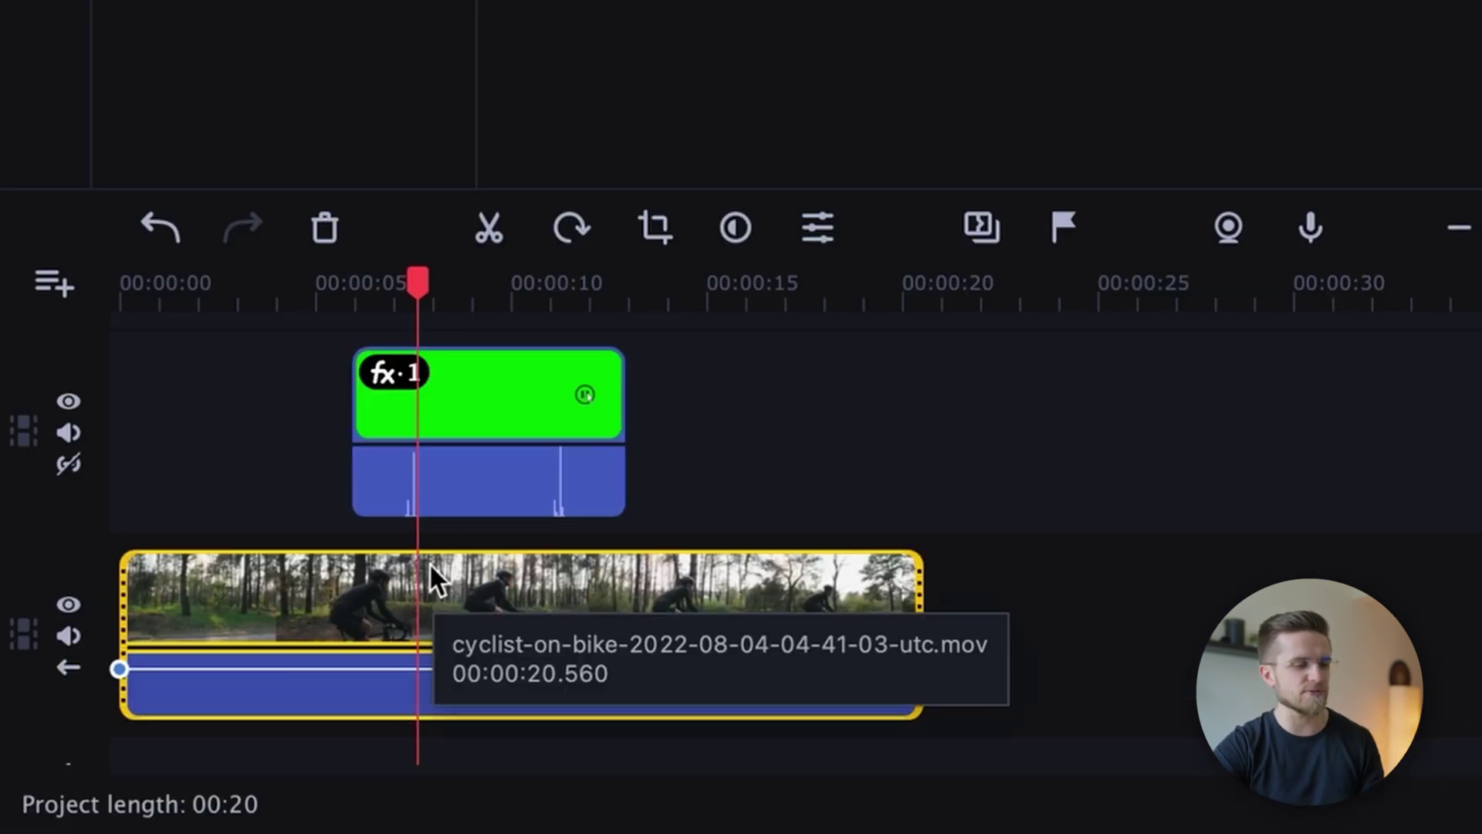
left_click(1341, 304)
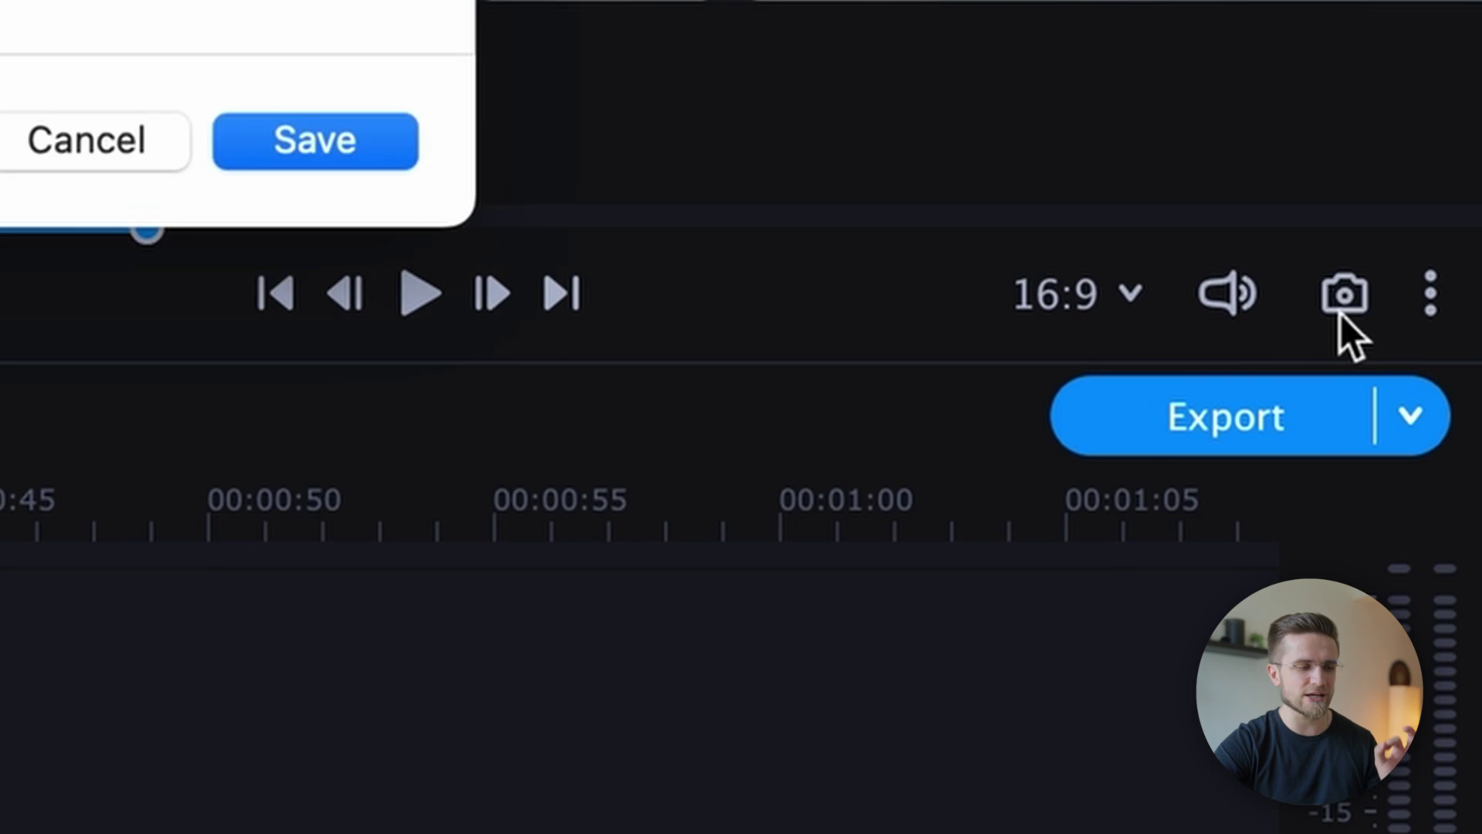
left_click(313, 141)
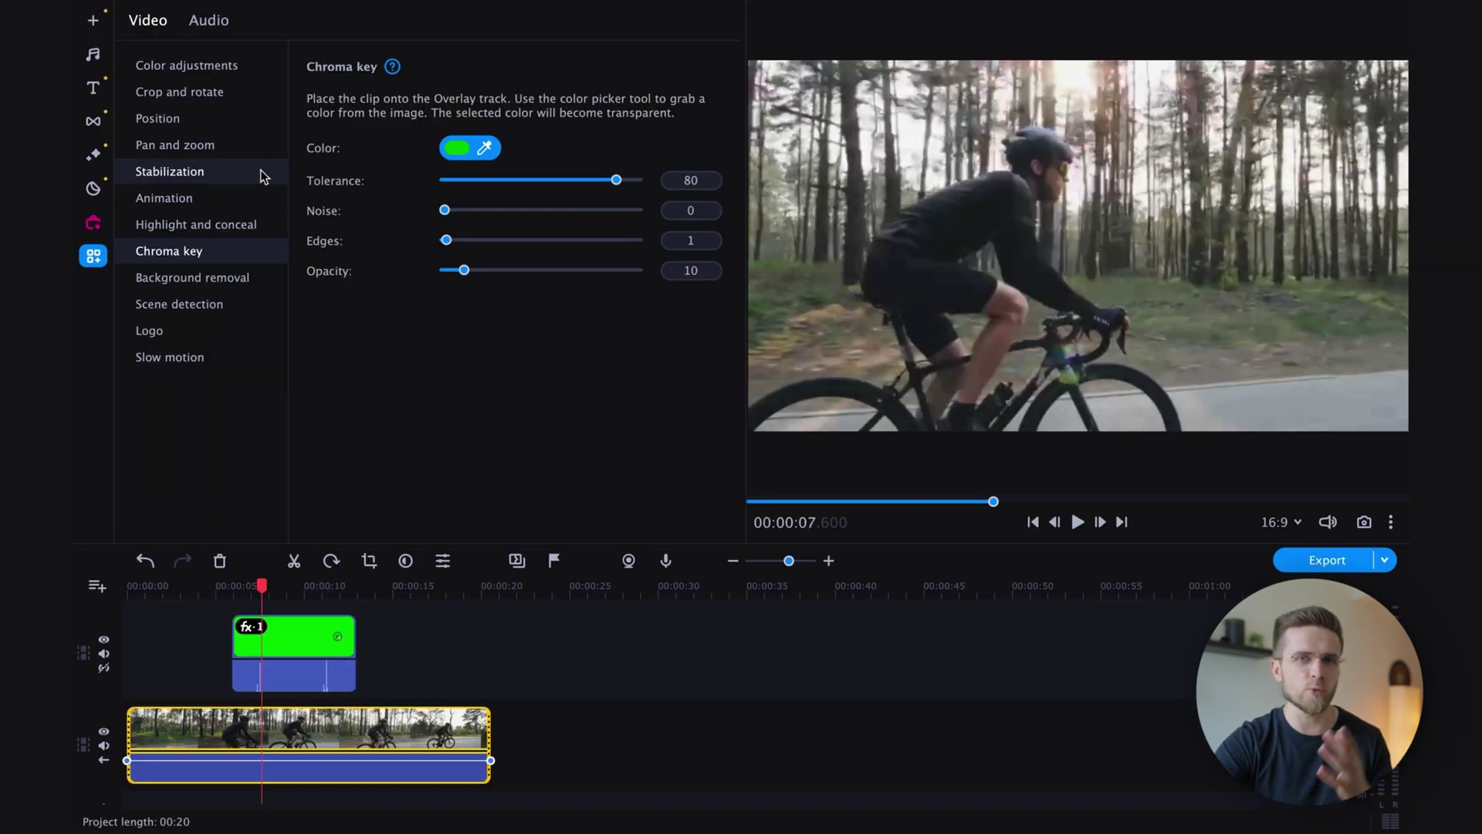
key("ctrl+b")
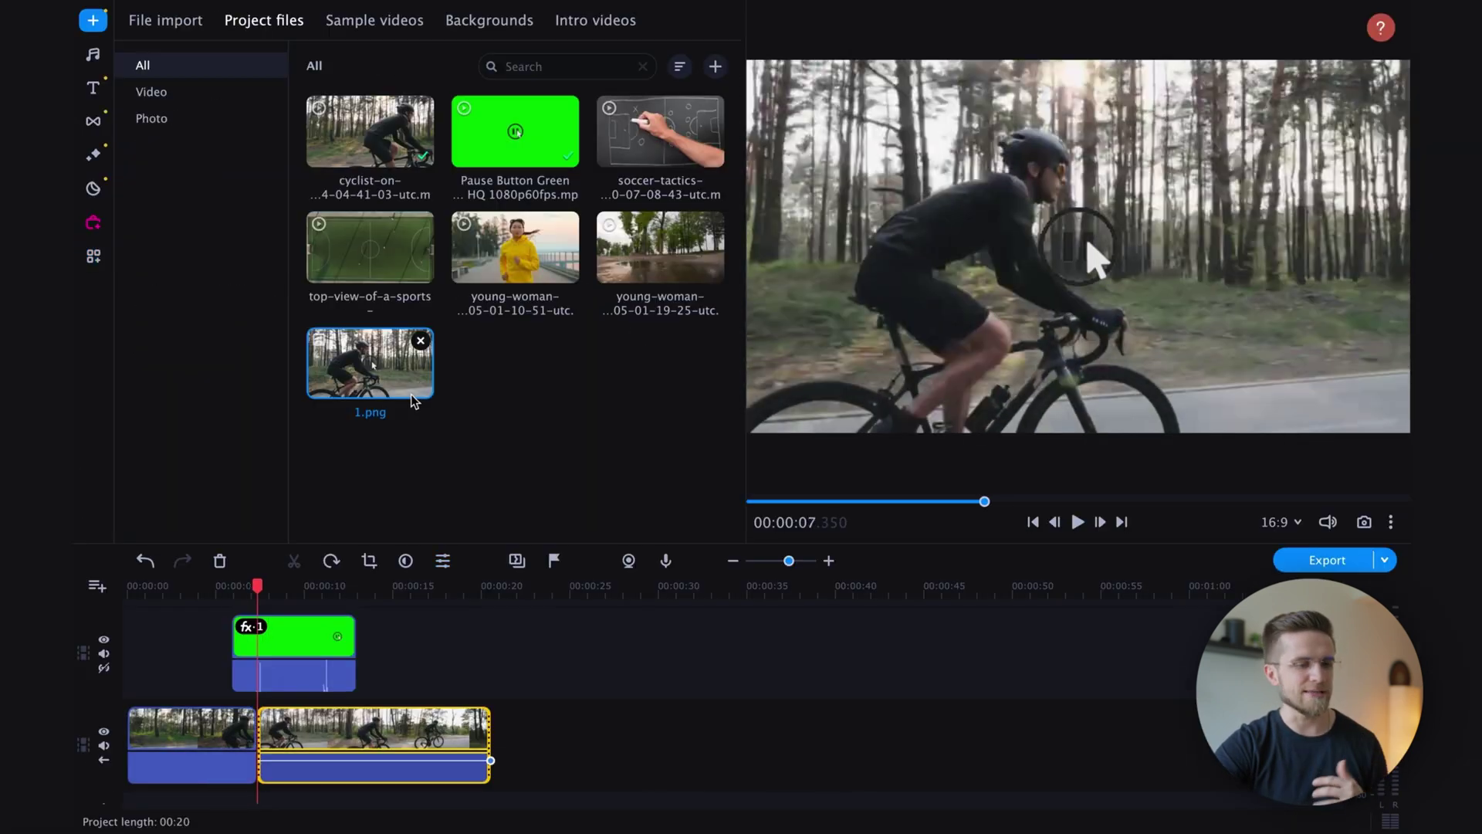
left_click_drag(411, 394, 279, 737)
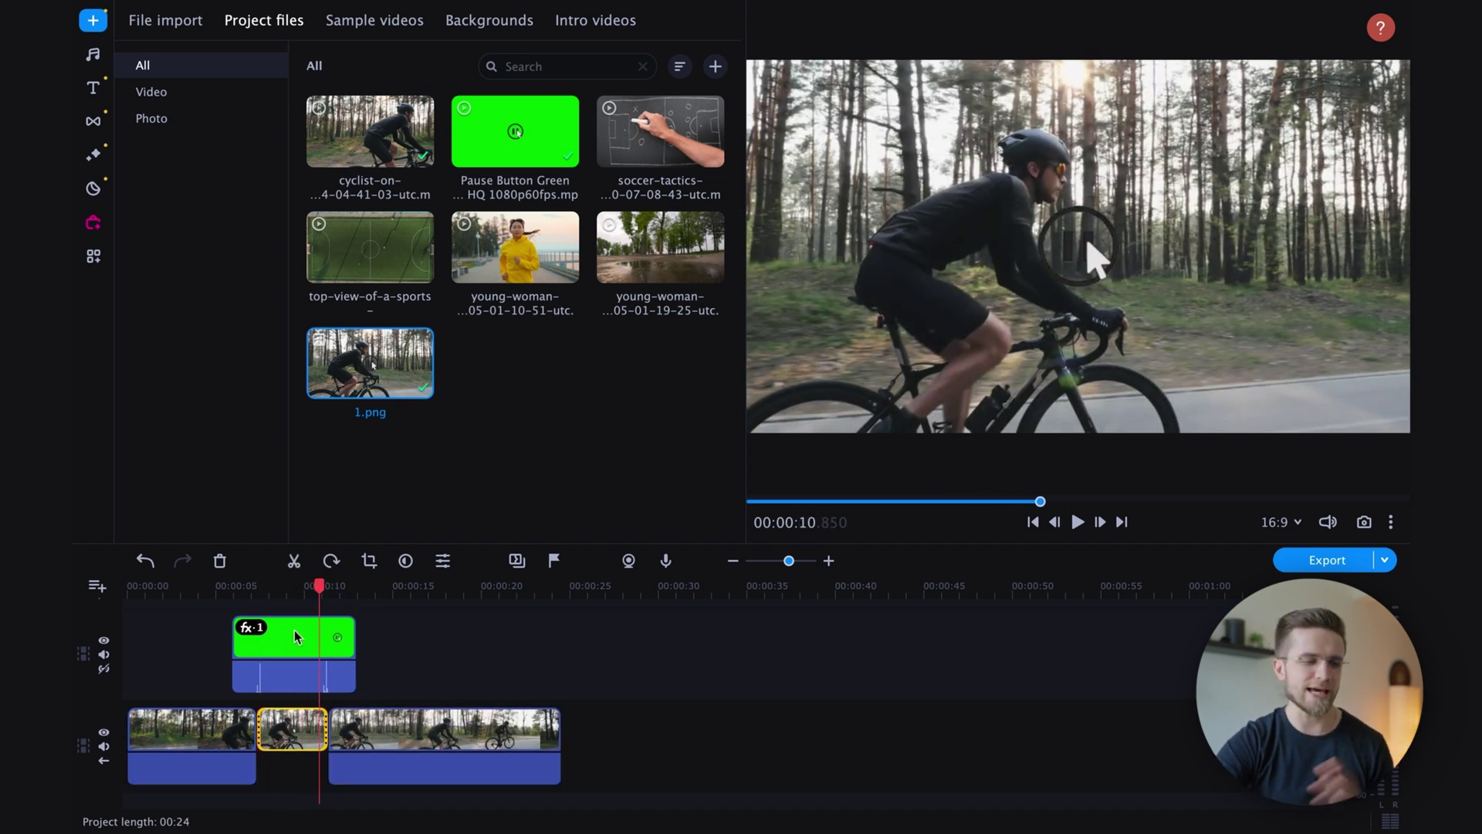
- Scrub back through the cyclist footage and move the green pause overlay to about 4 seconds
left_click_drag(328, 594, 318, 591)
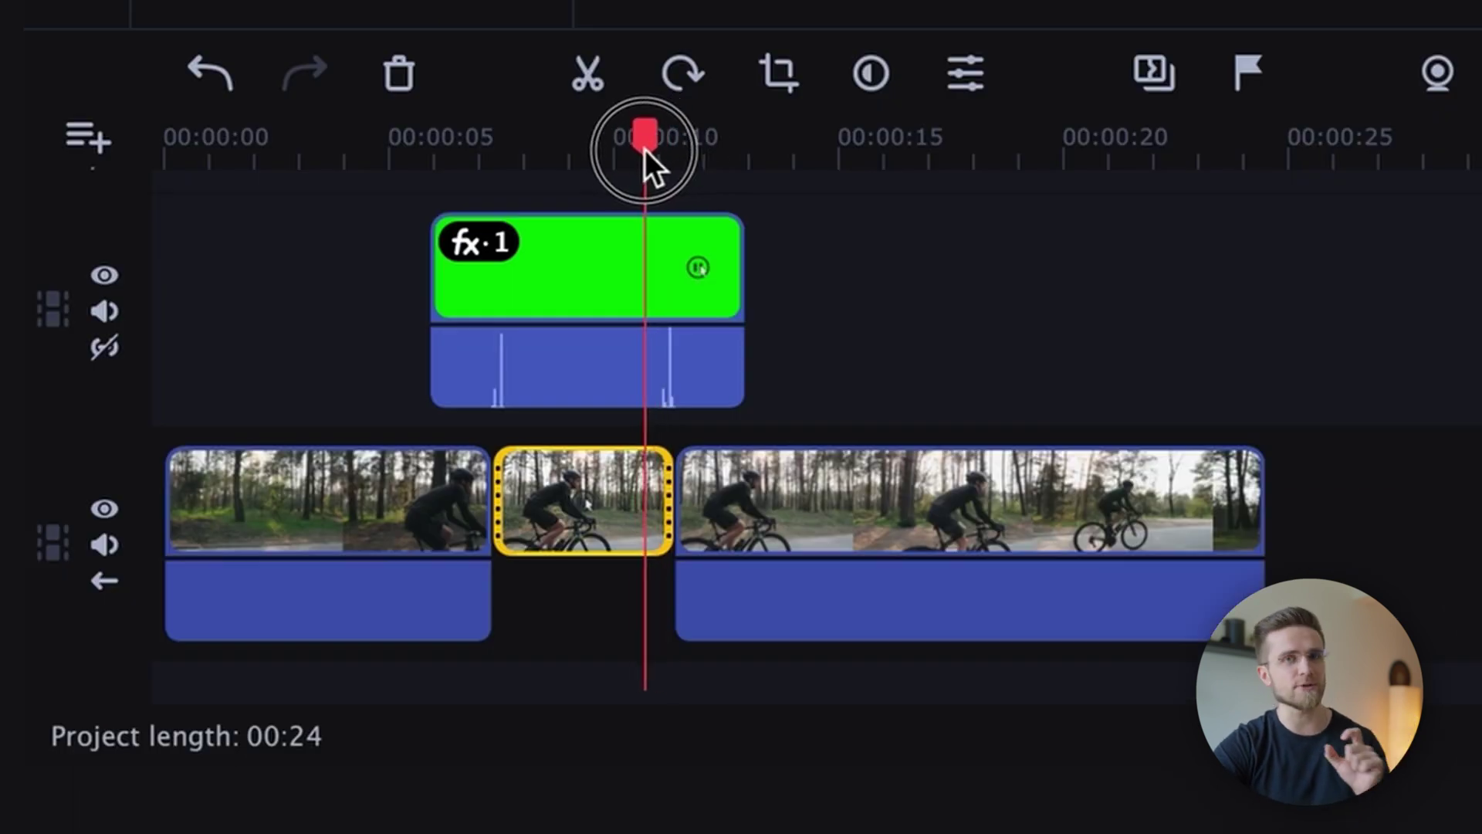
left_click_drag(645, 150, 610, 156)
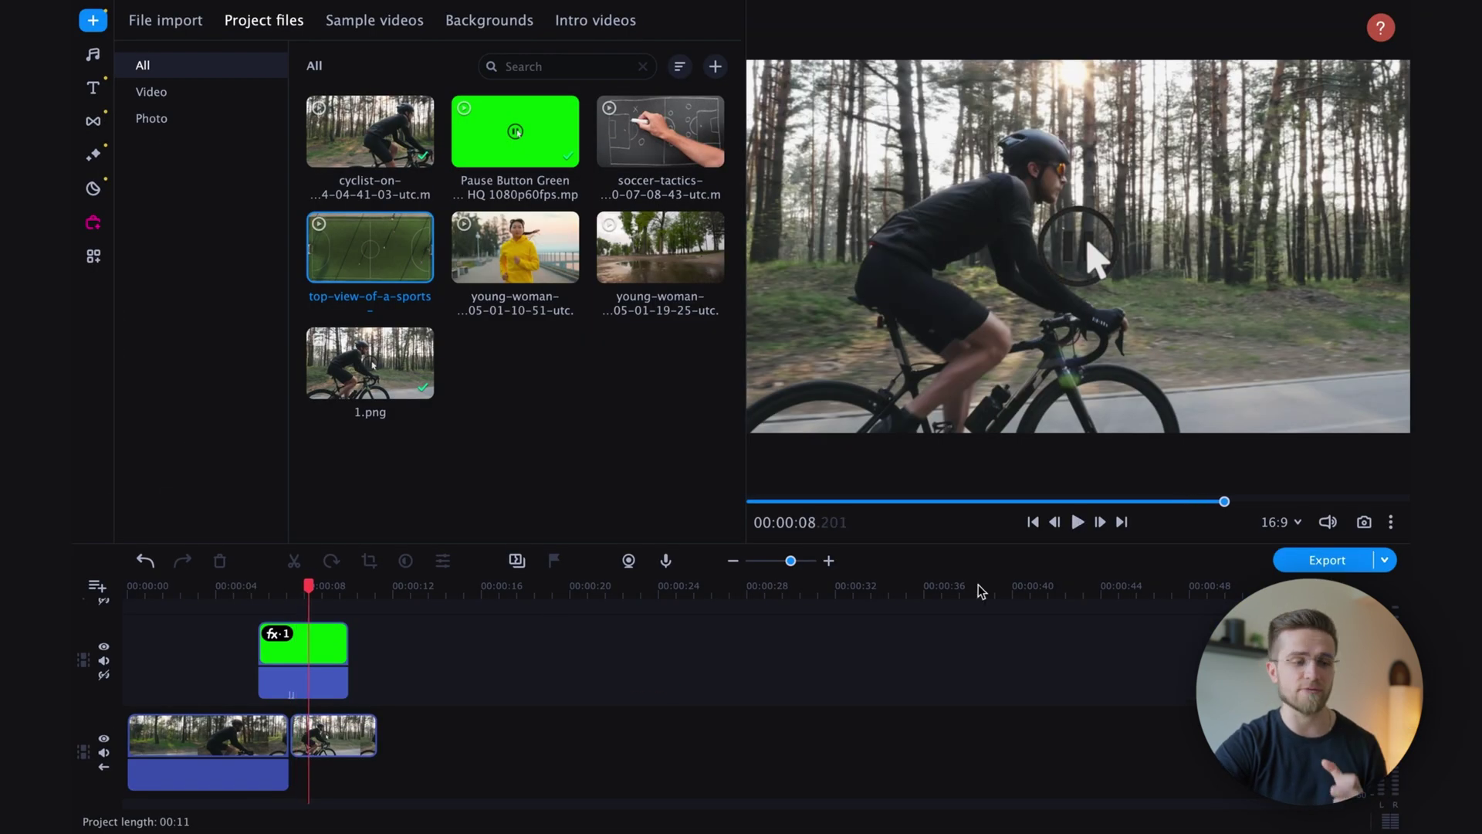
left_click(1328, 559)
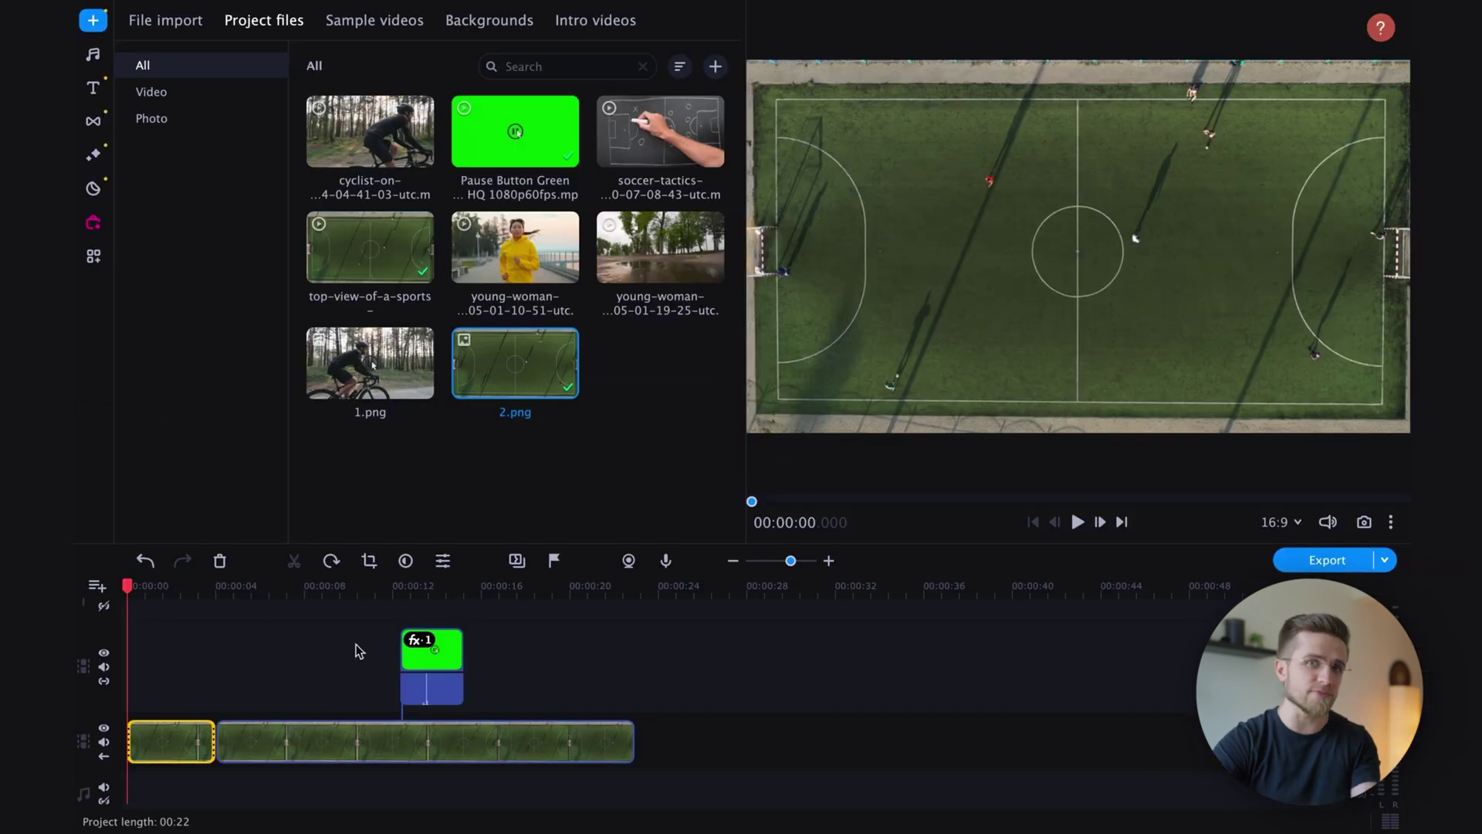
left_click_drag(445, 656, 237, 654)
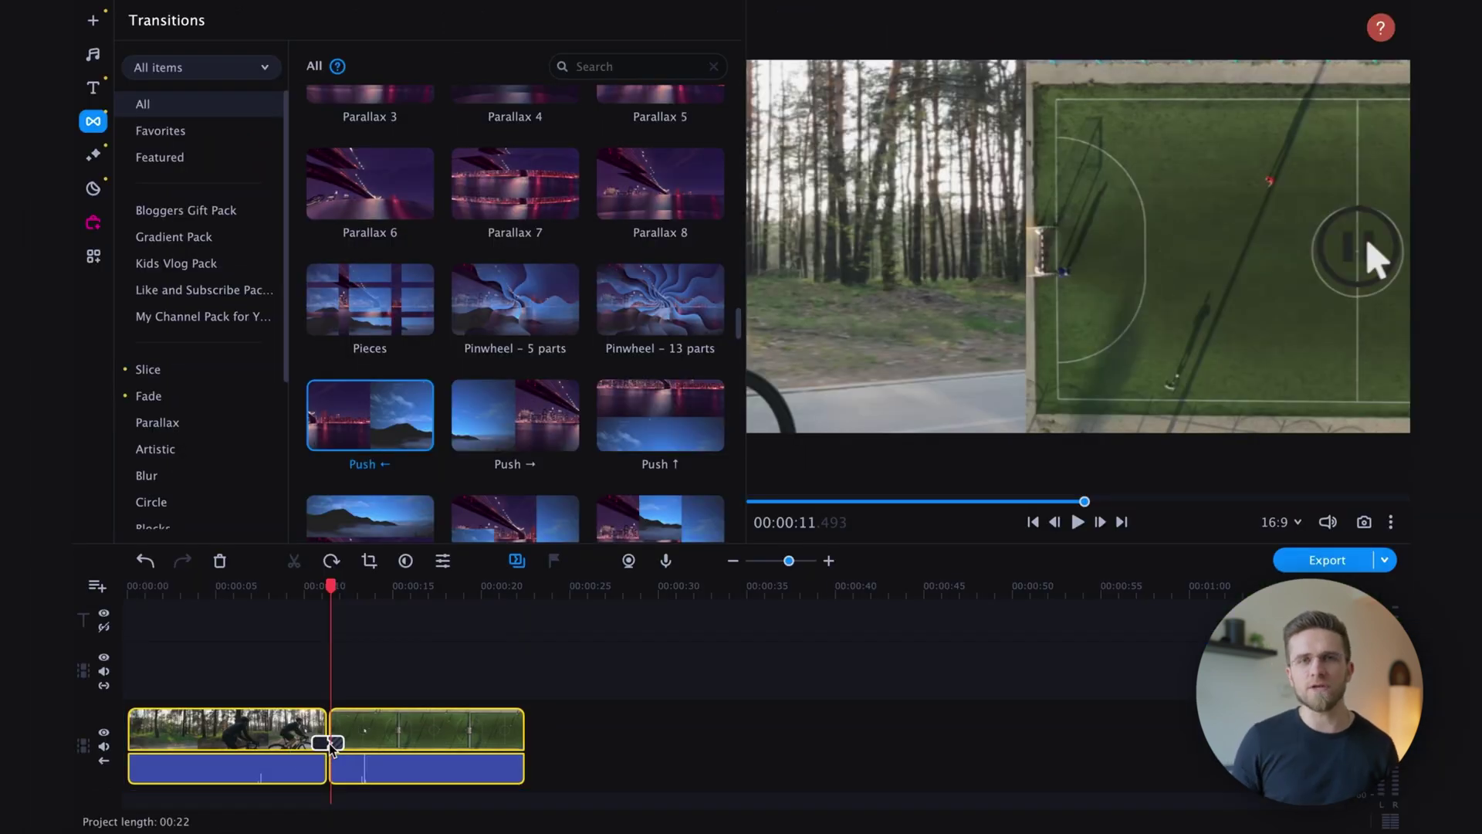
- Select the Push ← transition joining the cyclist and soccer clips
scroll(329, 747, "up", 3)
left_click(486, 745)
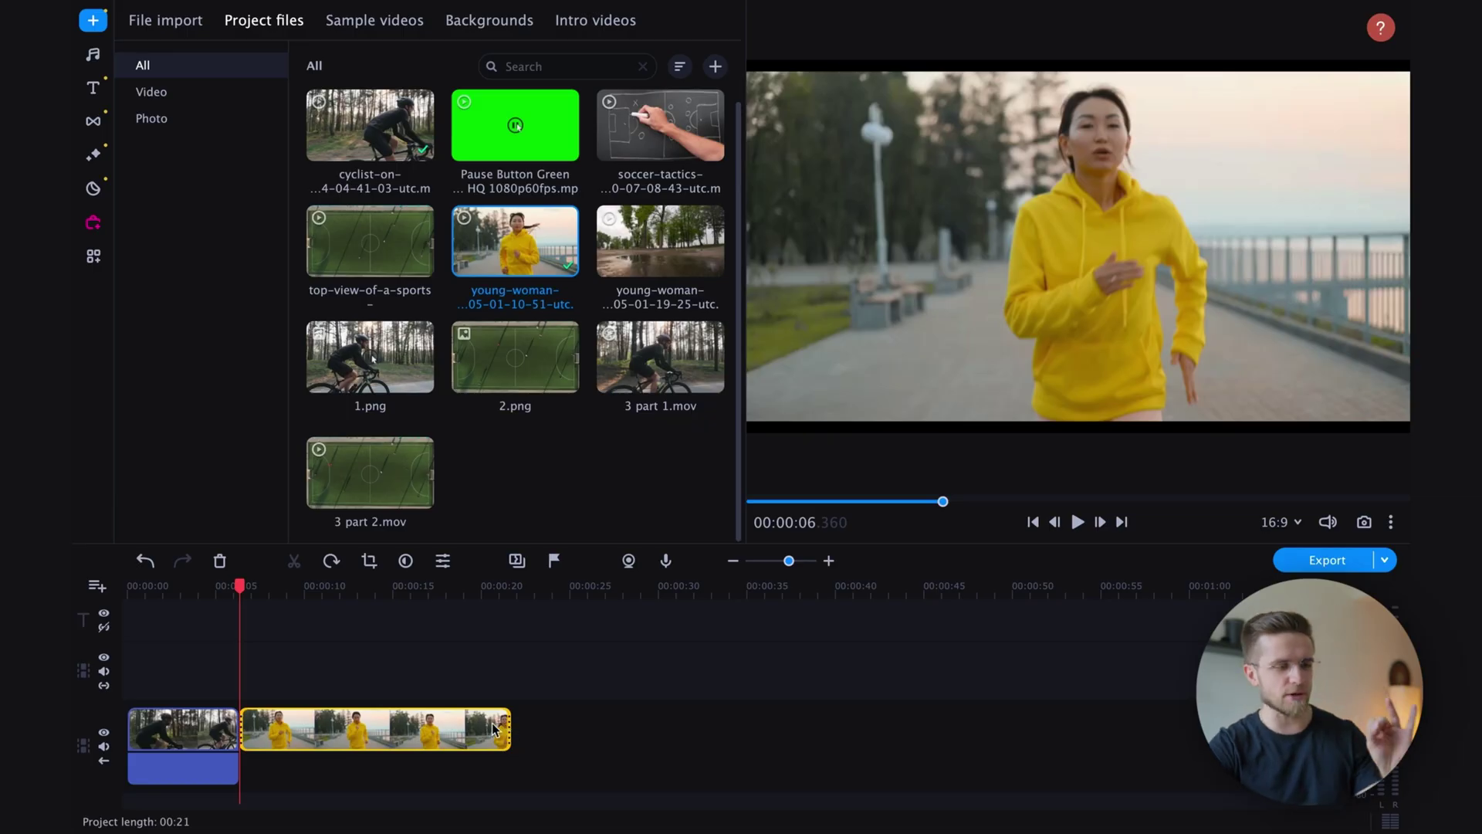
- Open the runner clip's Clip properties to adjust its speed
double_click(486, 729)
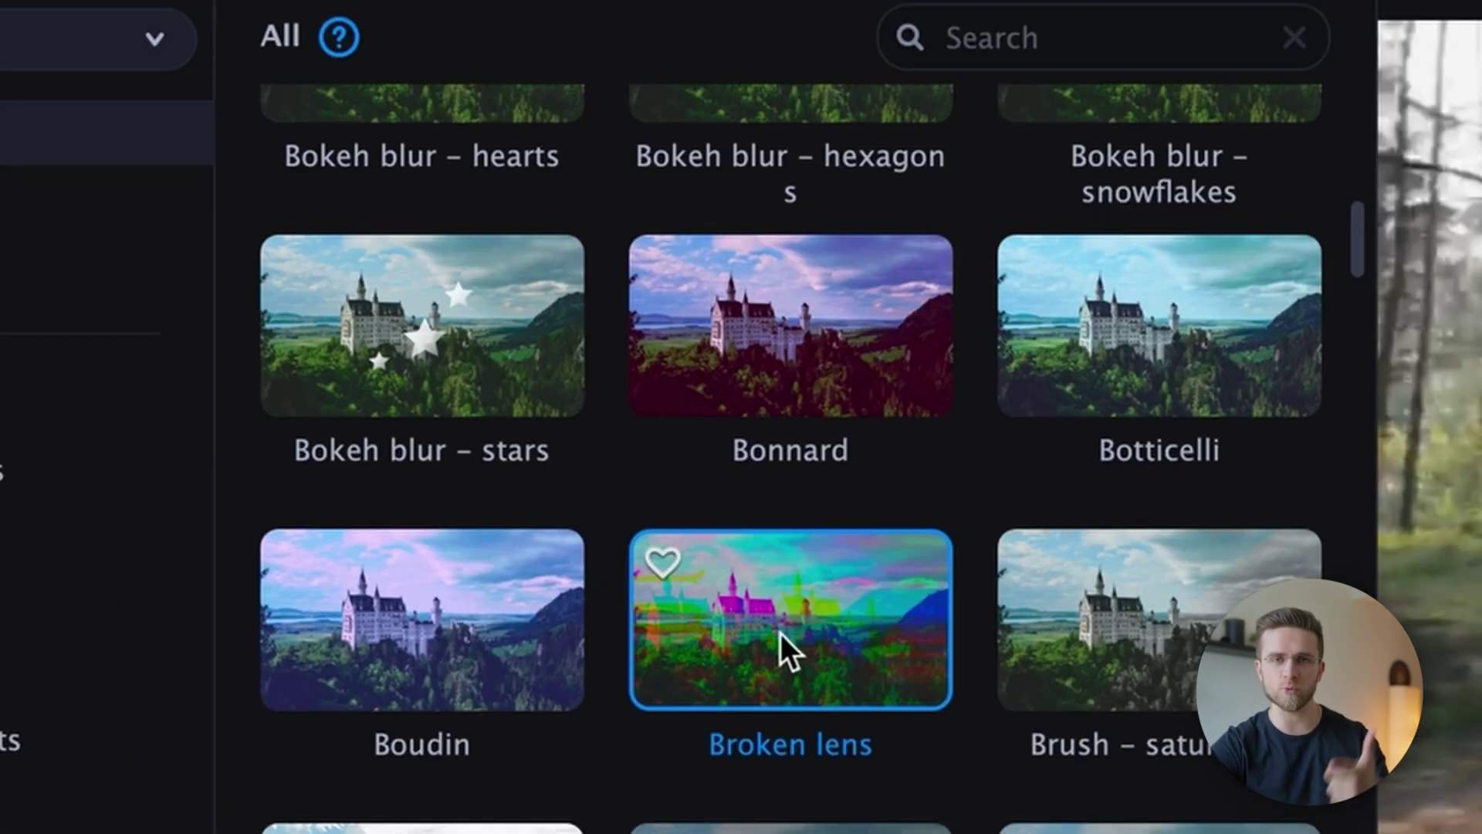
scroll(794, 635, "up", 10)
scroll(790, 621, "down", 5)
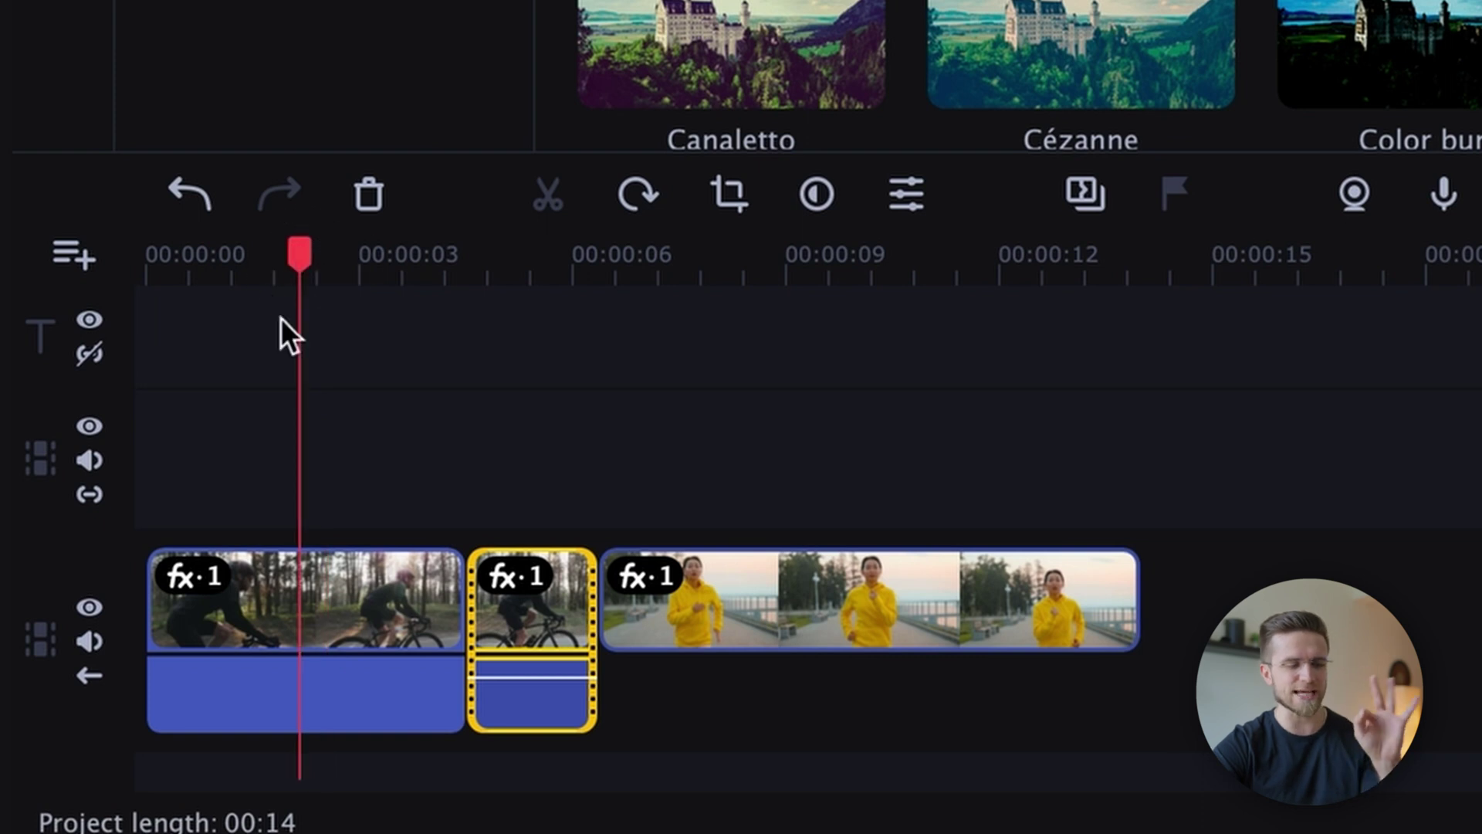
- Split the first cyclist clip at the playhead near 7 seconds and apply the Broken lens filter
left_click(306, 632)
key("ctrl+b")
left_click(704, 340)
key("ctrl+b")
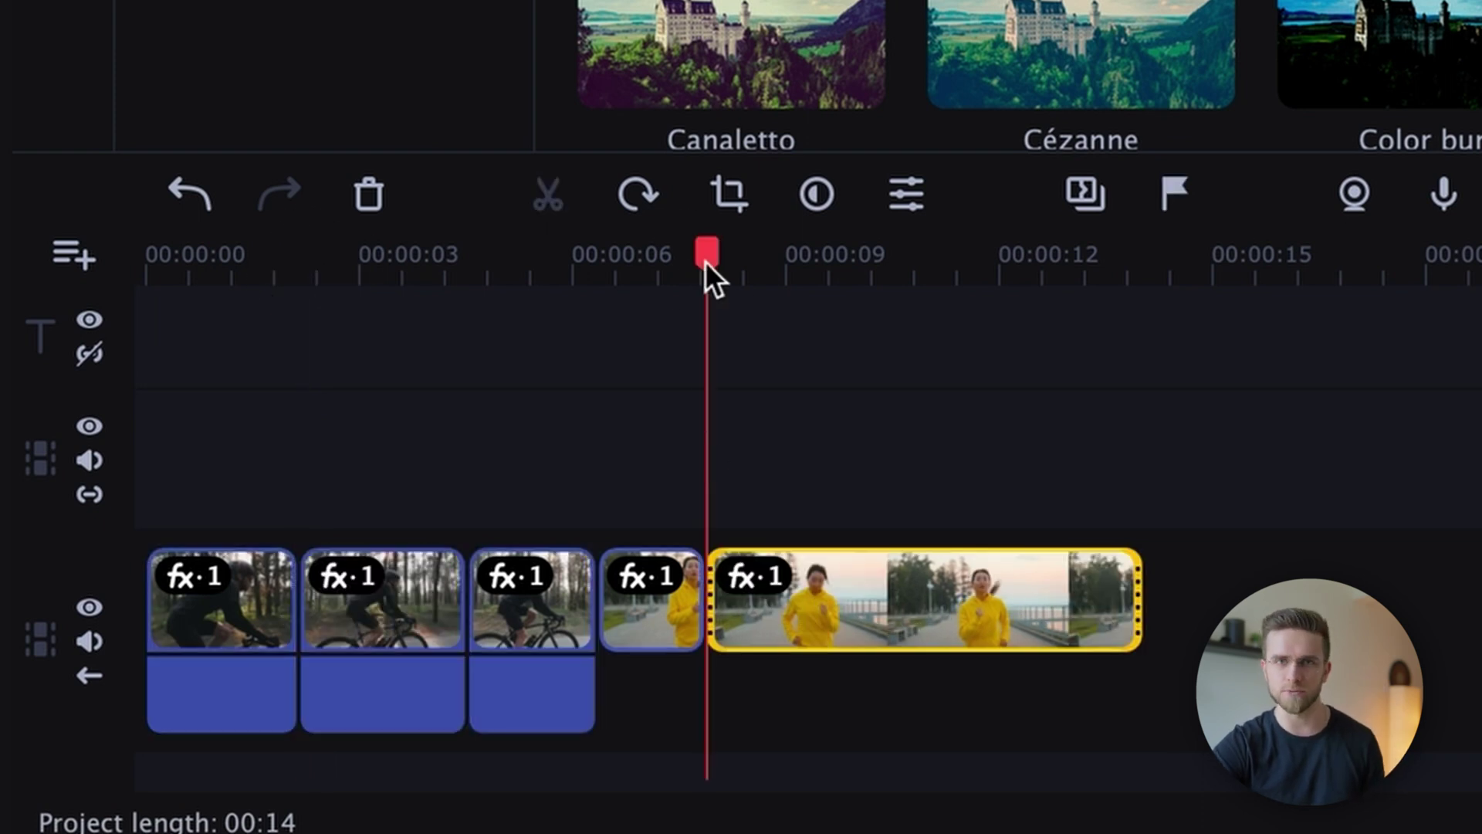
left_click_drag(709, 277, 332, 734)
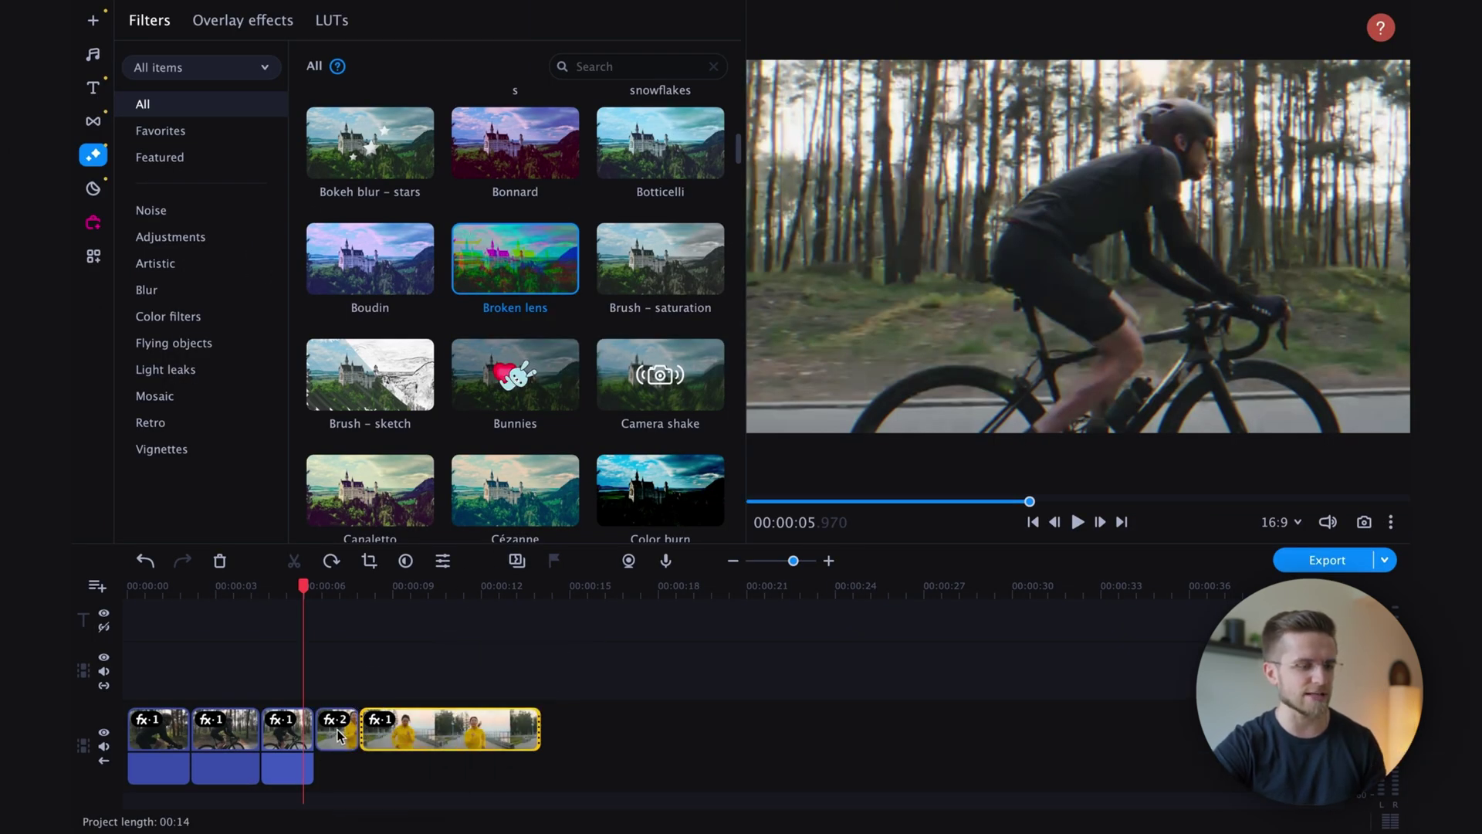
- Apply Broken lens to another clip and raise the filter's strength to 100%
left_click_drag(300, 598, 208, 593)
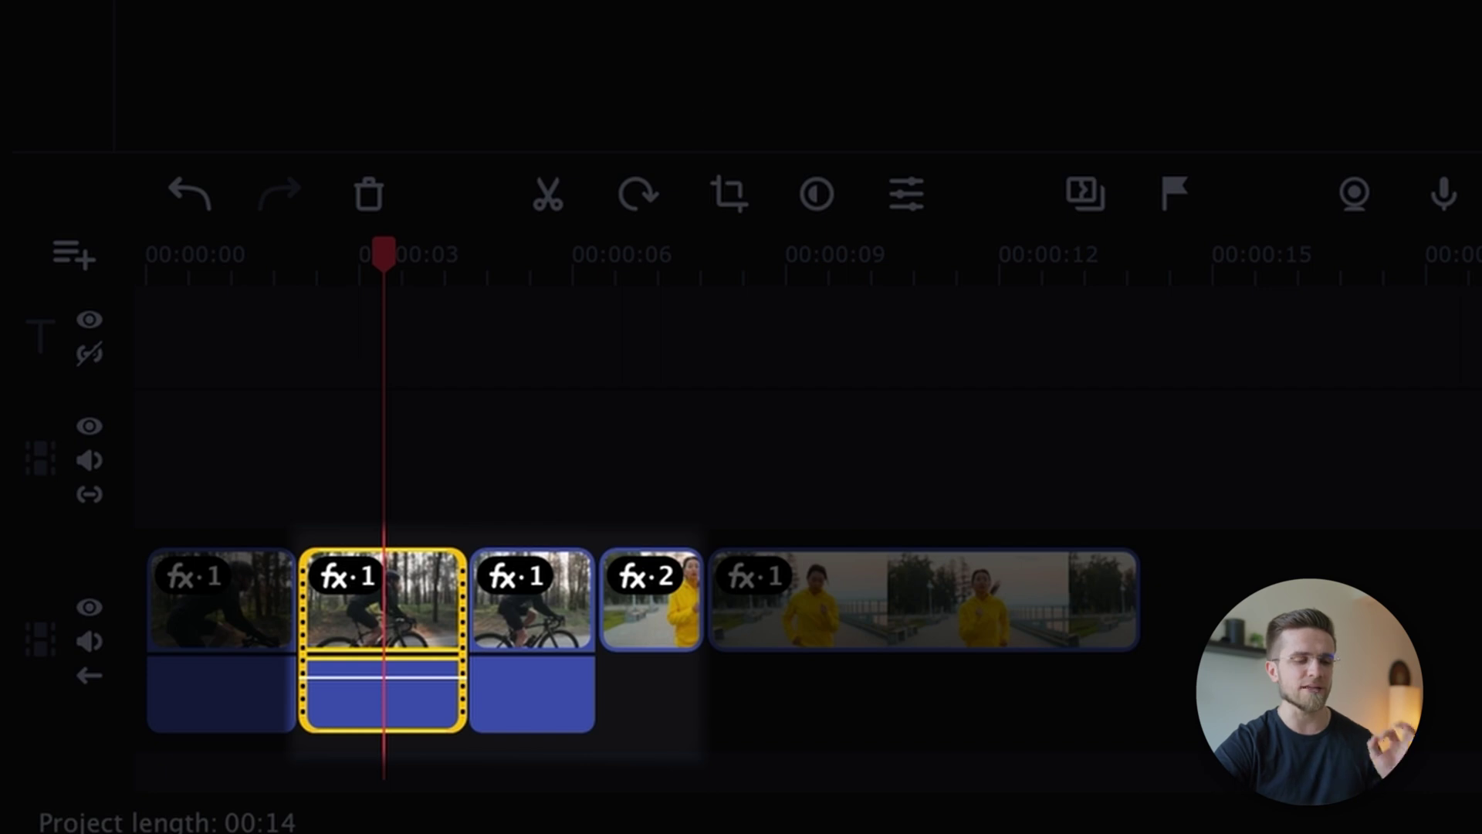
left_click(531, 590)
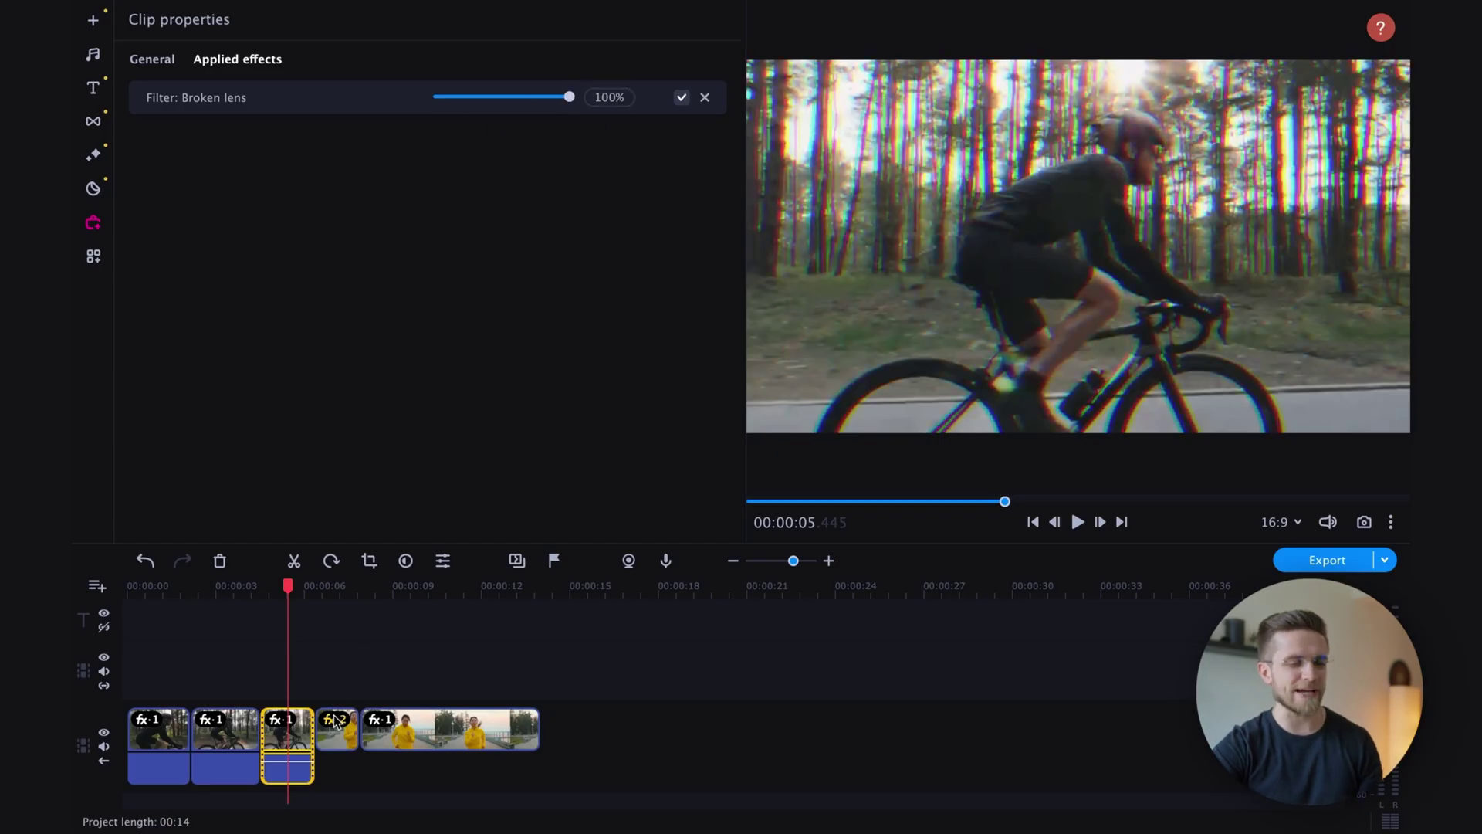
left_click(334, 720)
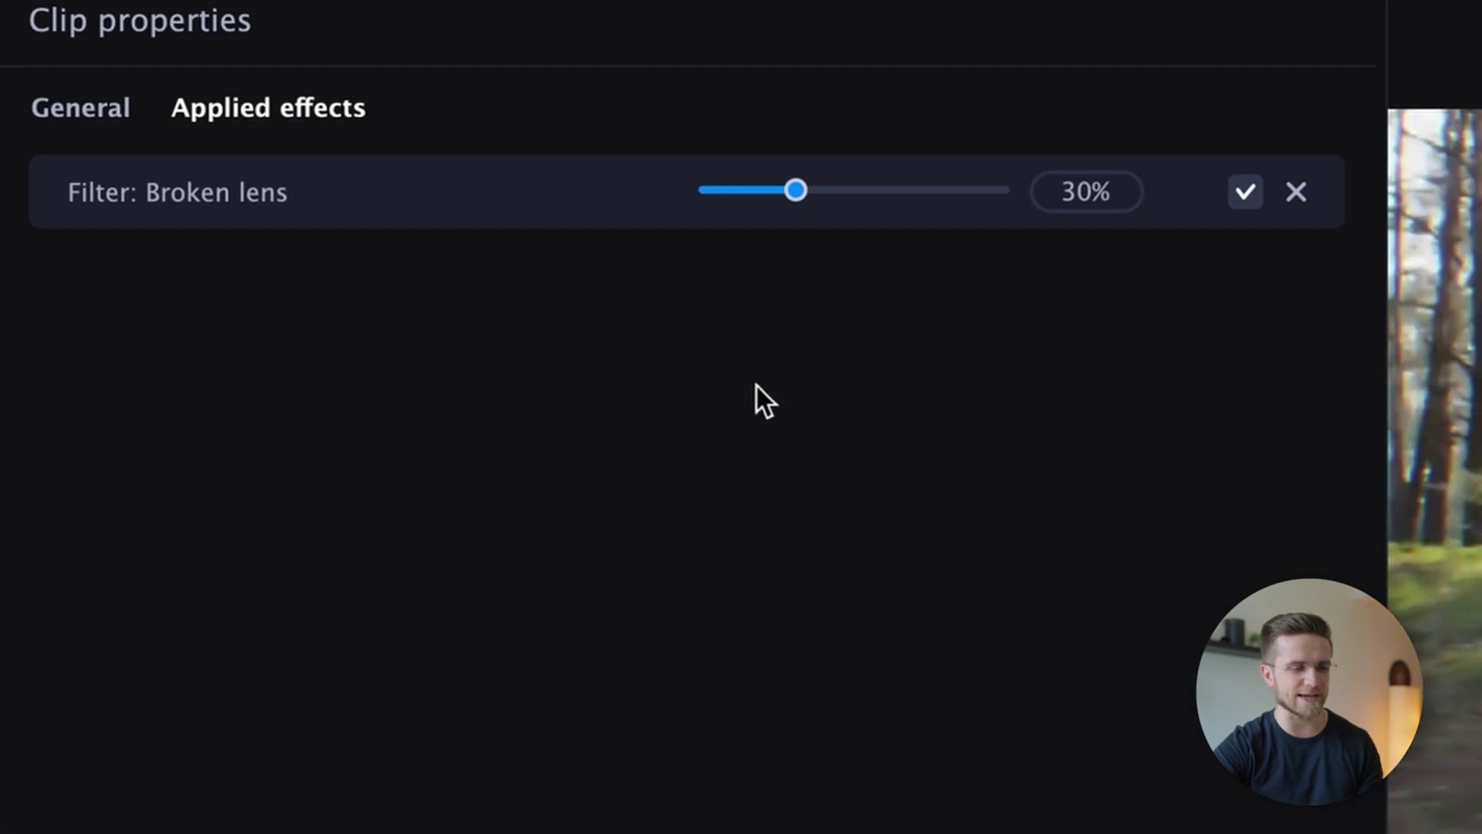
left_click_drag(801, 199, 1089, 193)
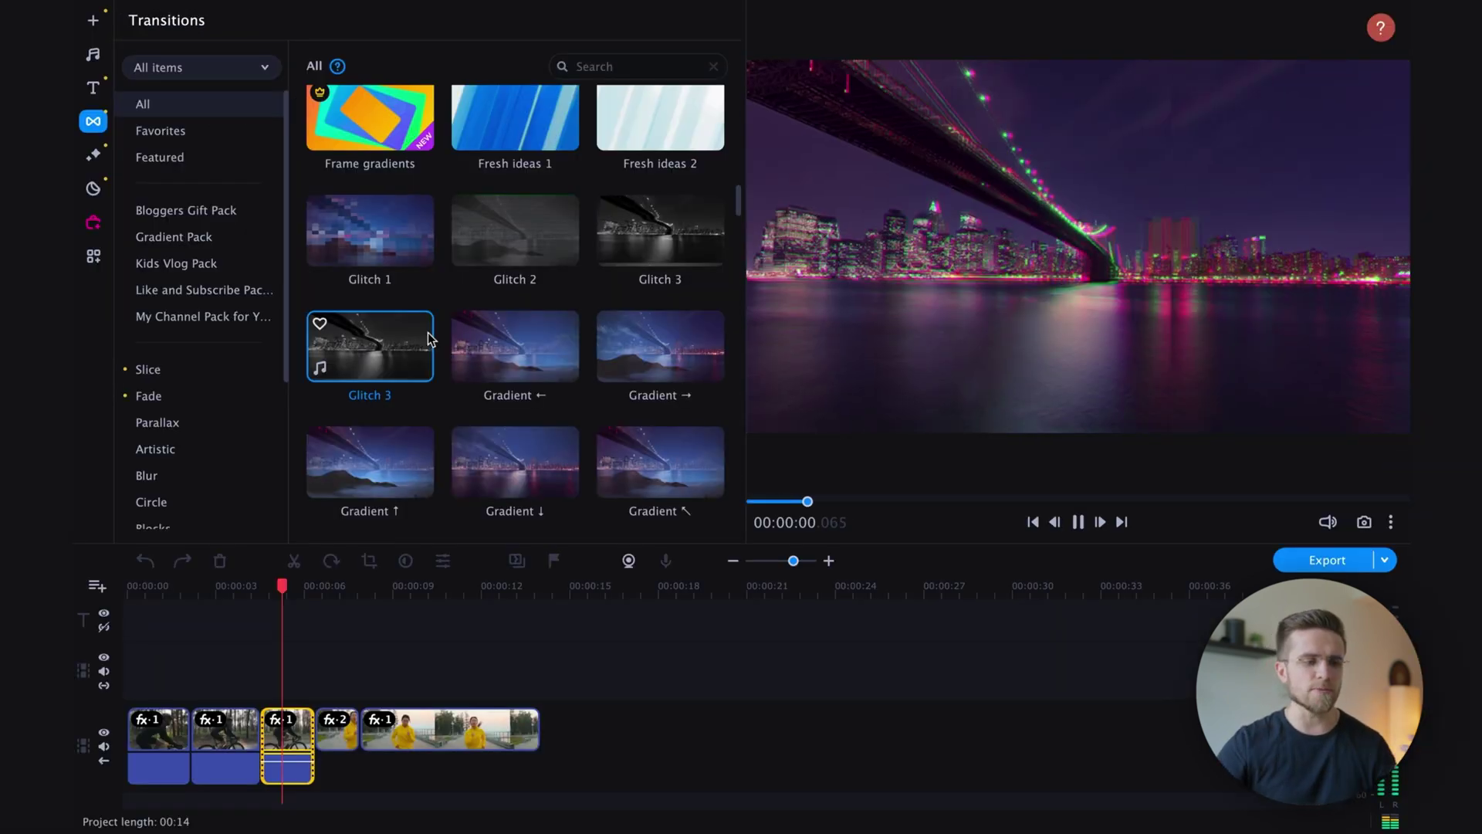
- Drop Glitch 2 between the third and fourth clips, then reselect the first cyclist clip at the start
left_click_drag(515, 232, 271, 738)
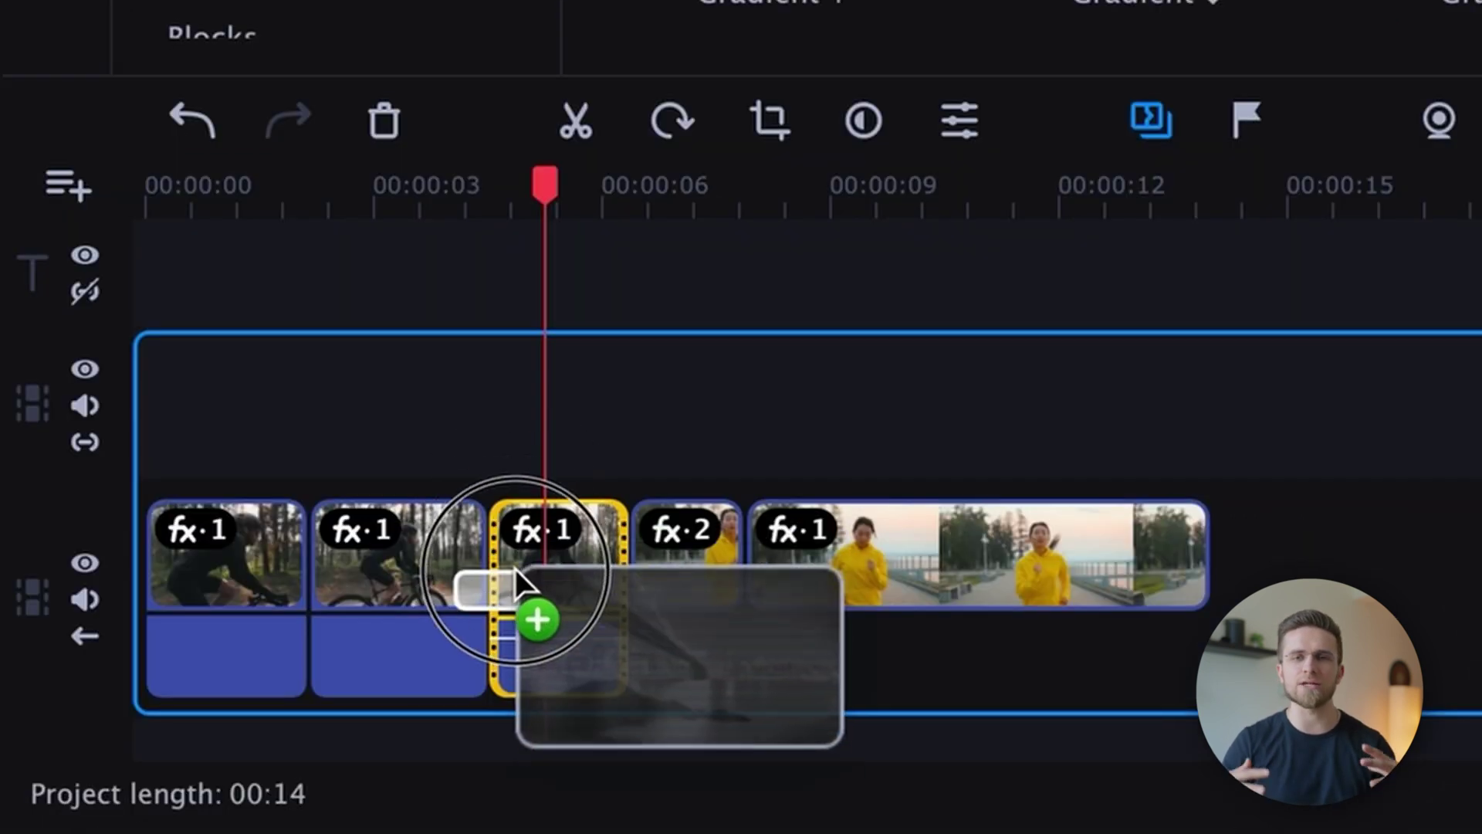
left_click_drag(516, 573, 642, 604)
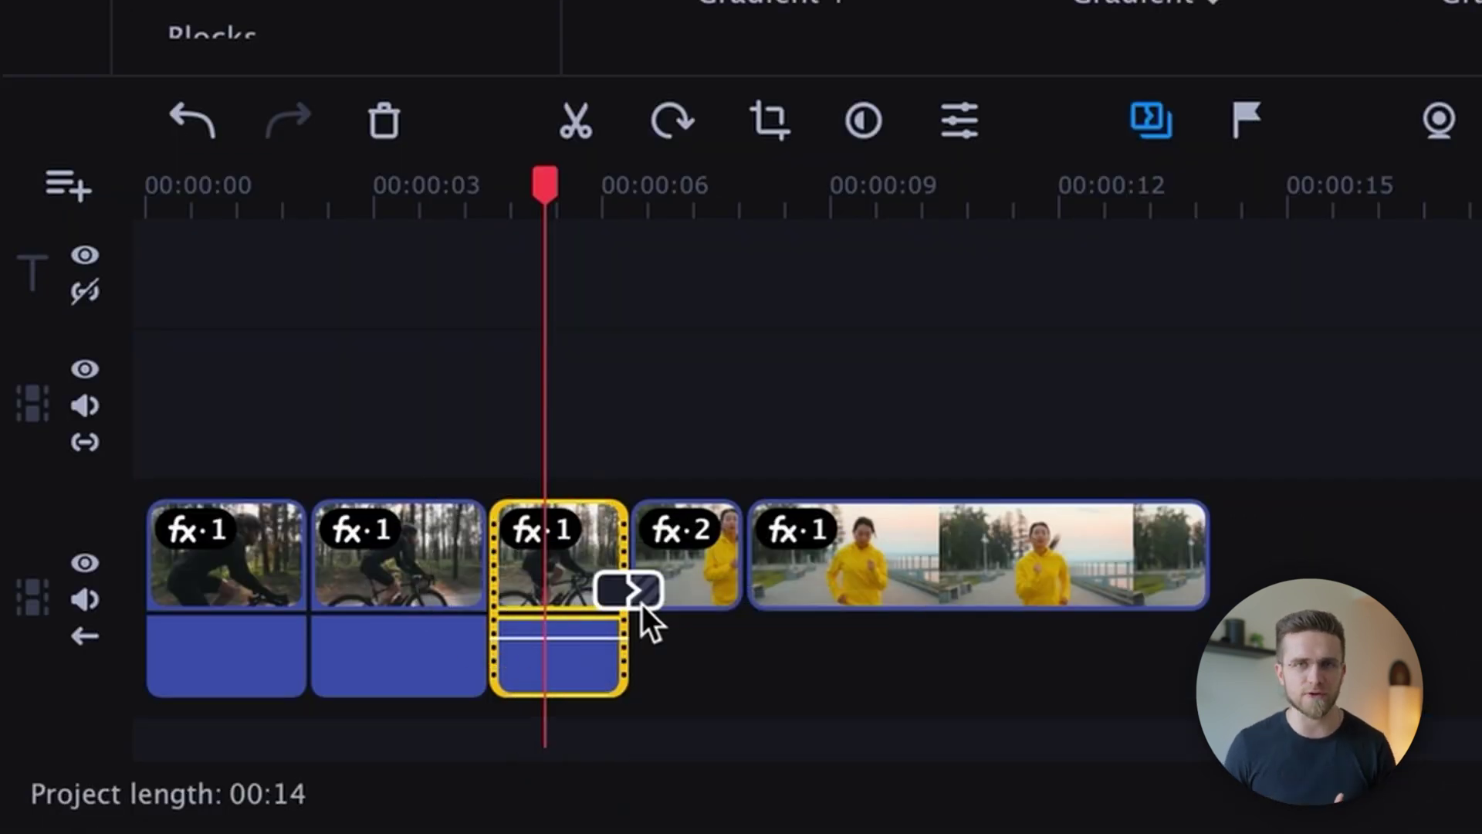
left_click(237, 183)
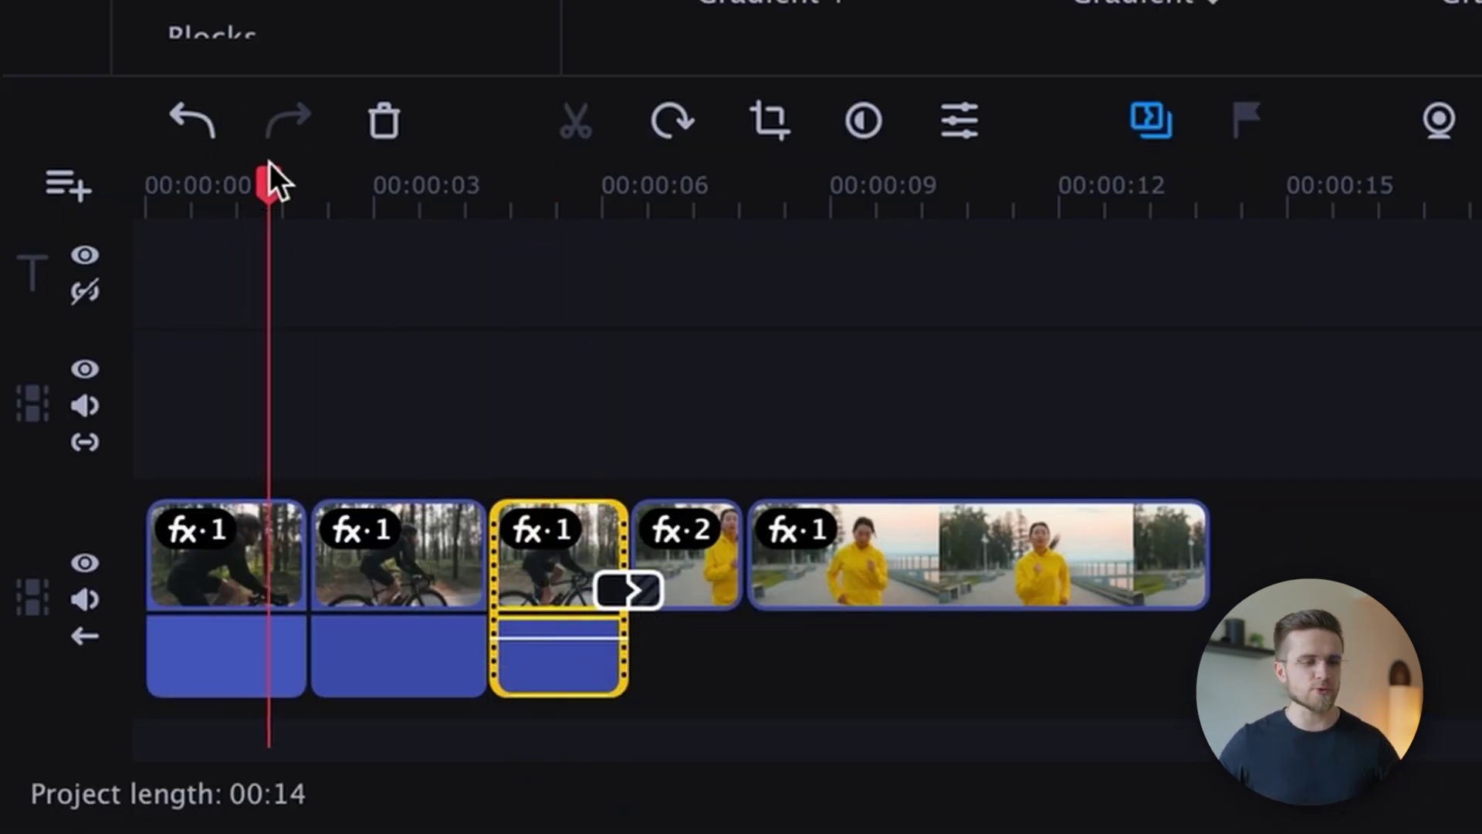
left_click(218, 532)
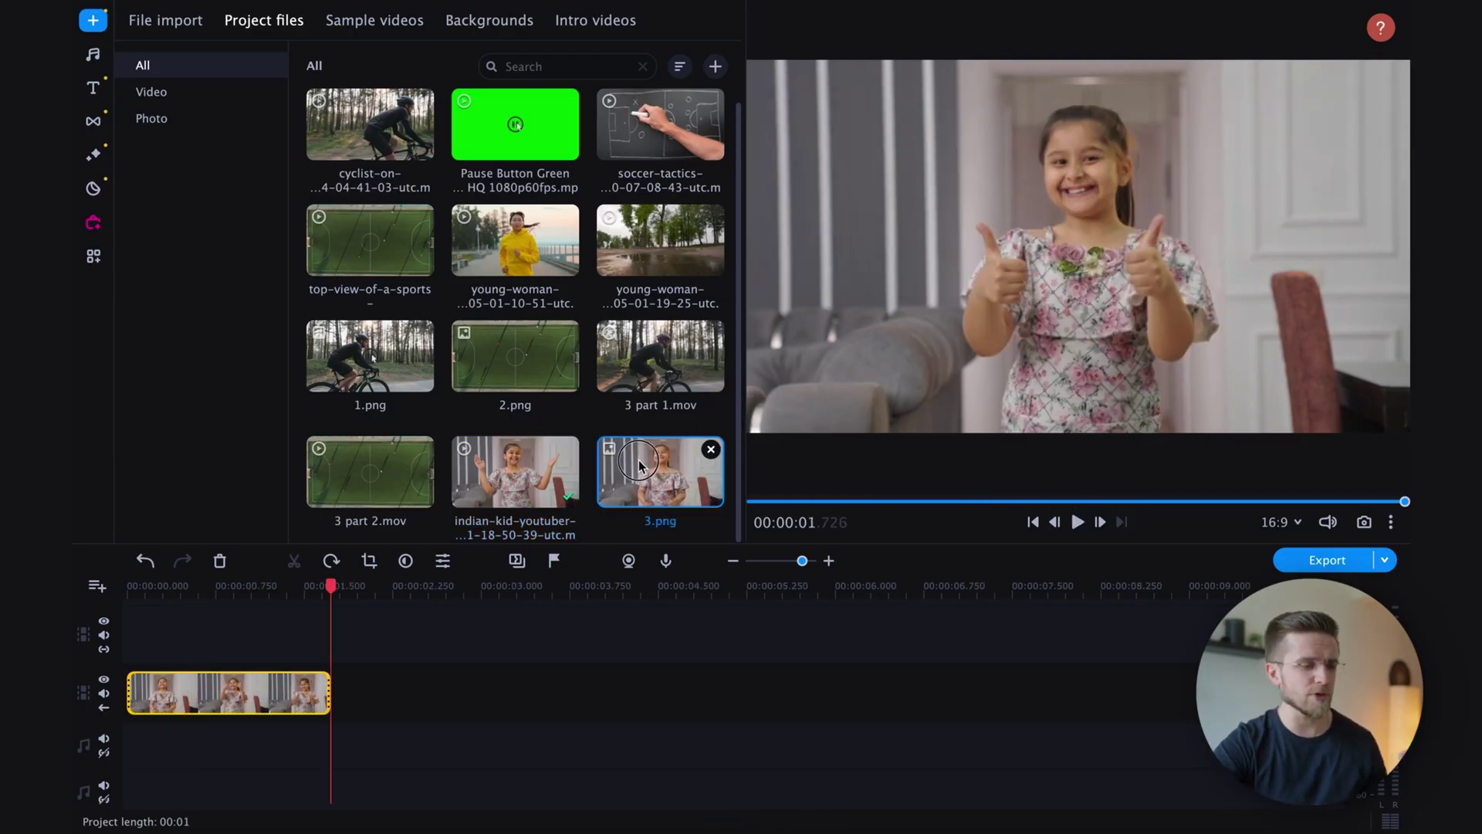
- Add the 3.png still after the girl clip and lay the footage on the track below
left_click_drag(637, 452, 378, 695)
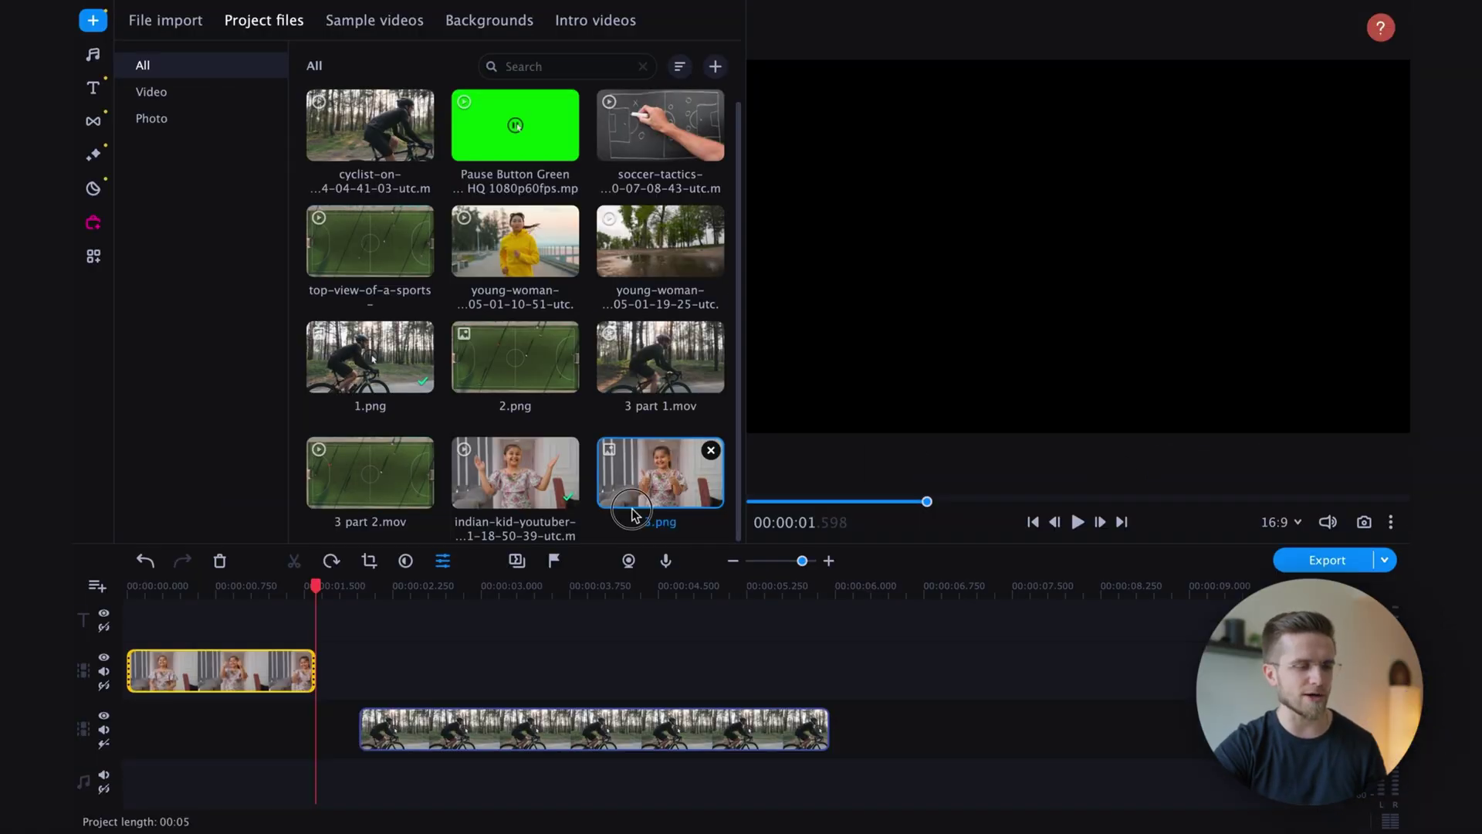
left_click_drag(662, 480, 320, 669)
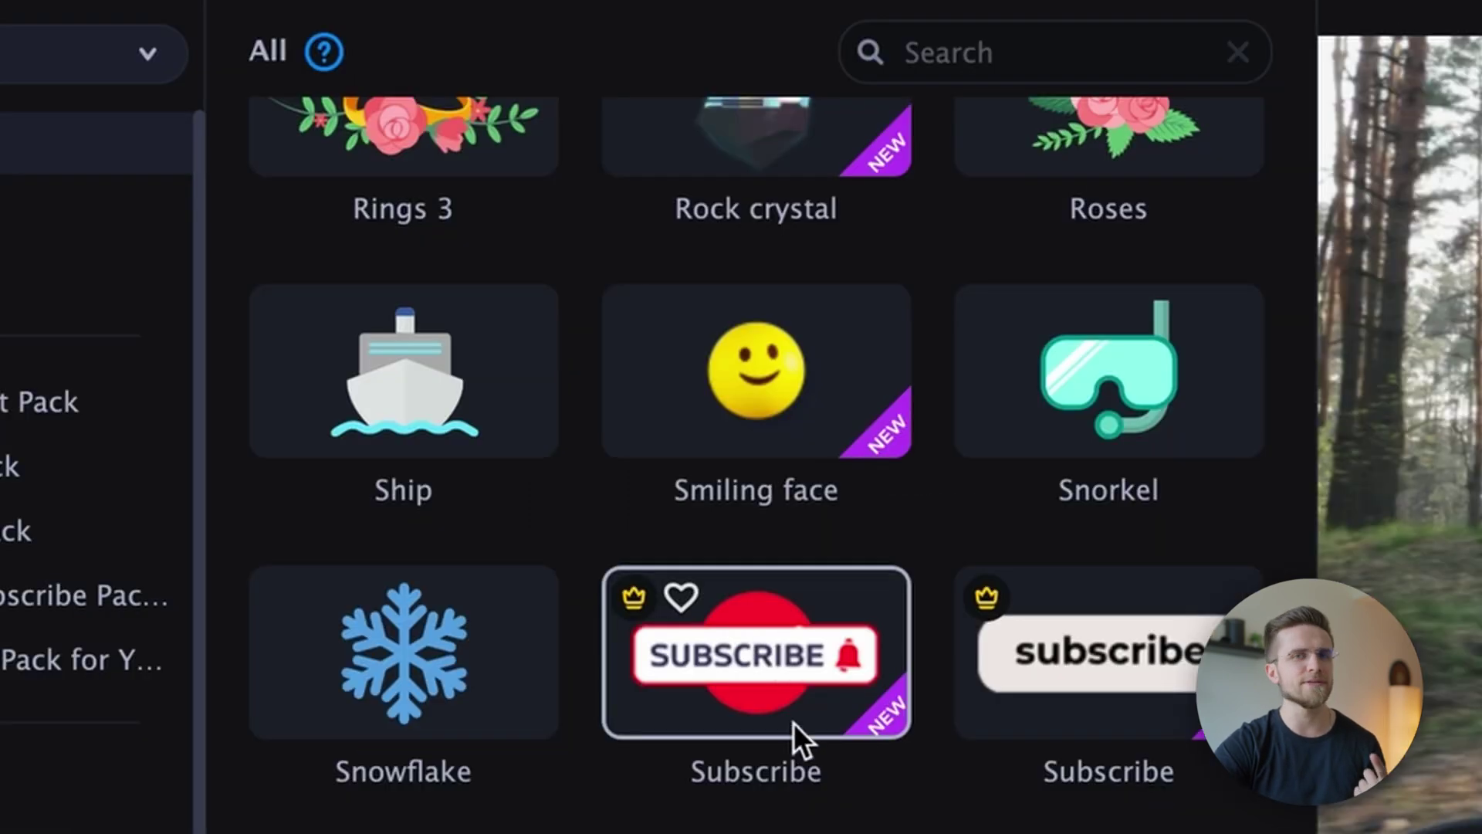
scroll(795, 726, "up", 10)
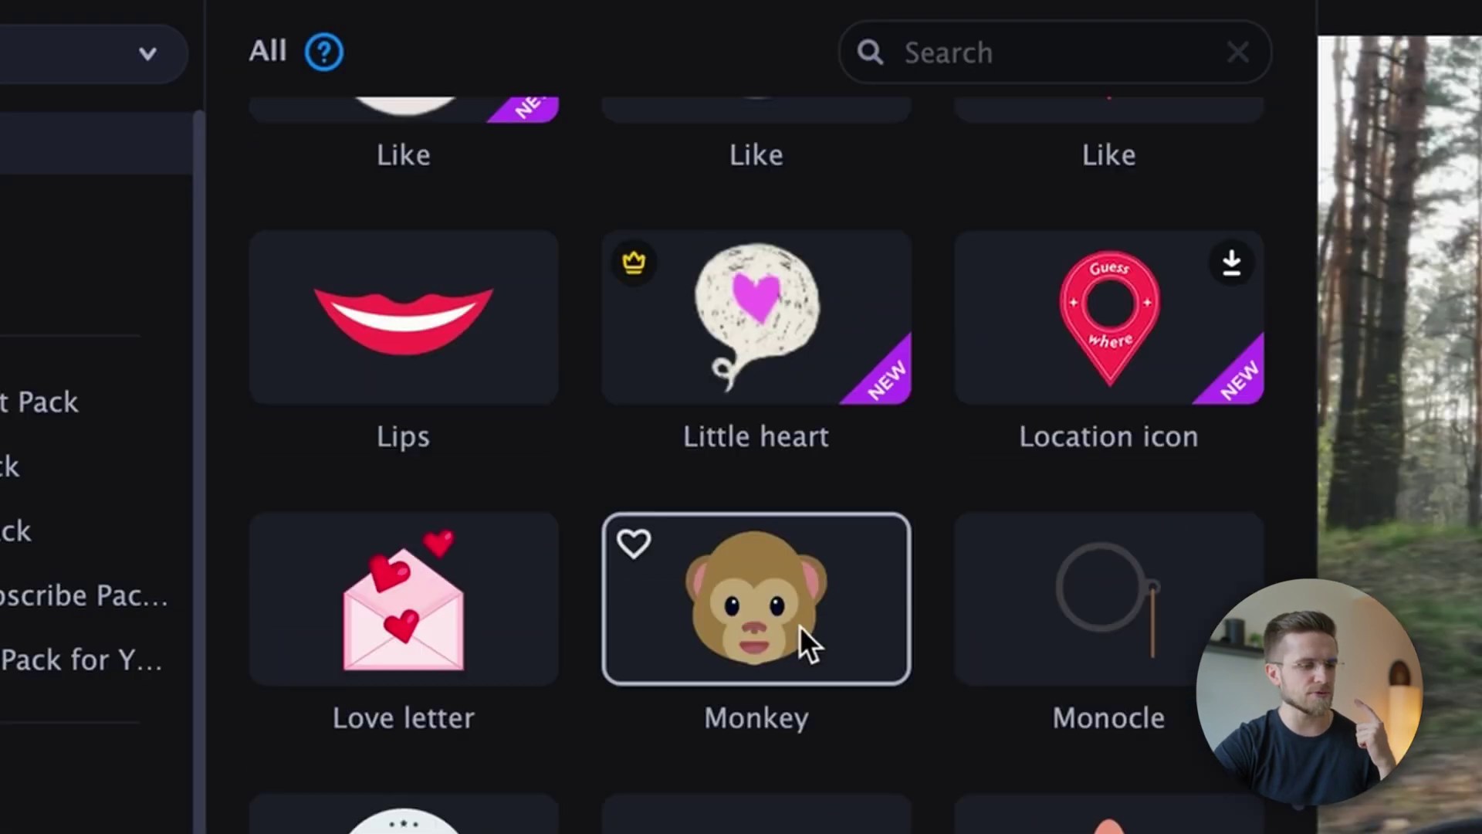
- Stack Thumbs up, Fire and Heart stickers over the girl, trimming Fire to the playhead and shifting Heart's start
scroll(780, 625, "up", 15)
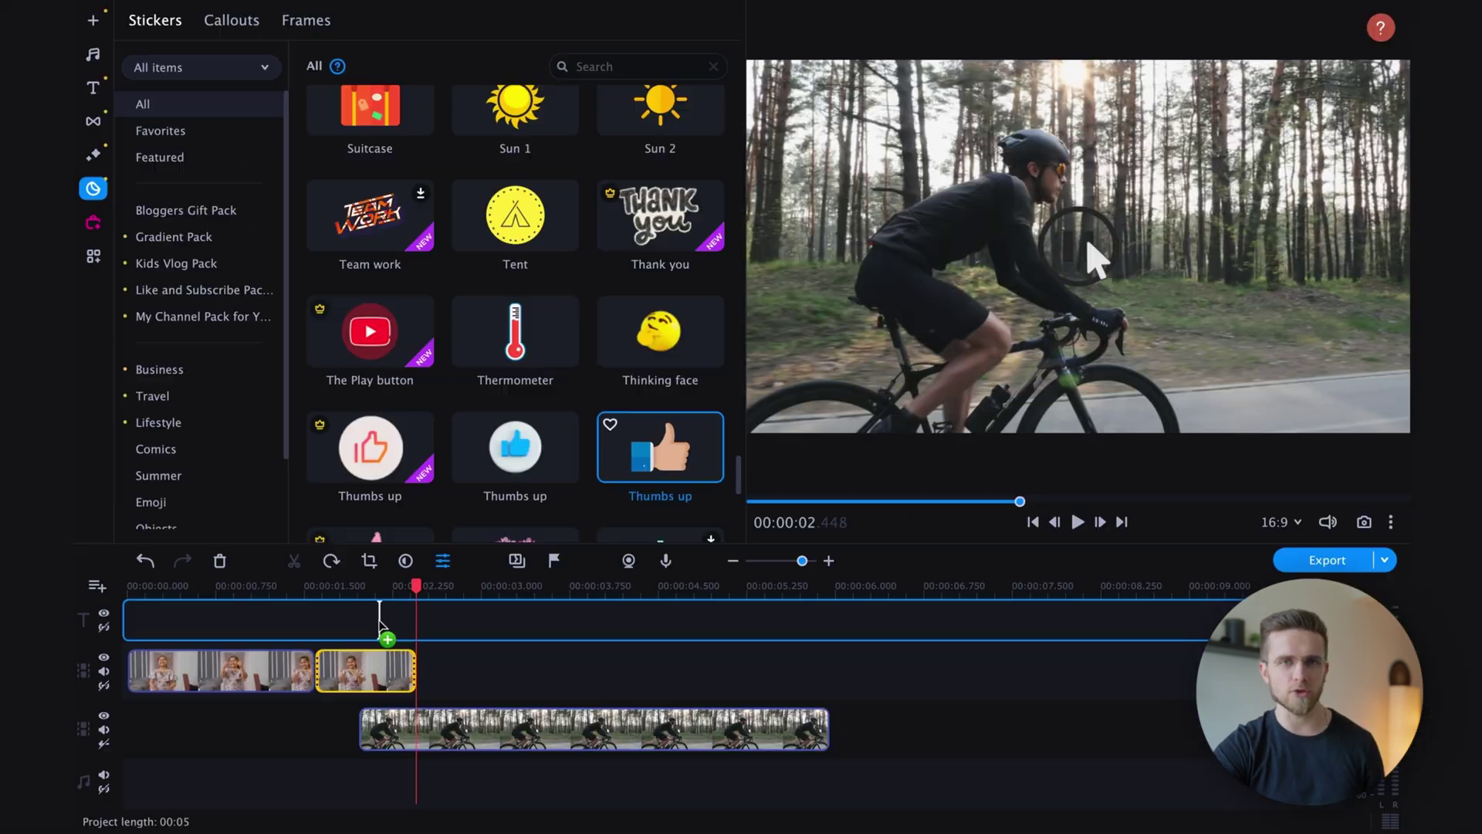
left_click_drag(652, 448, 390, 610)
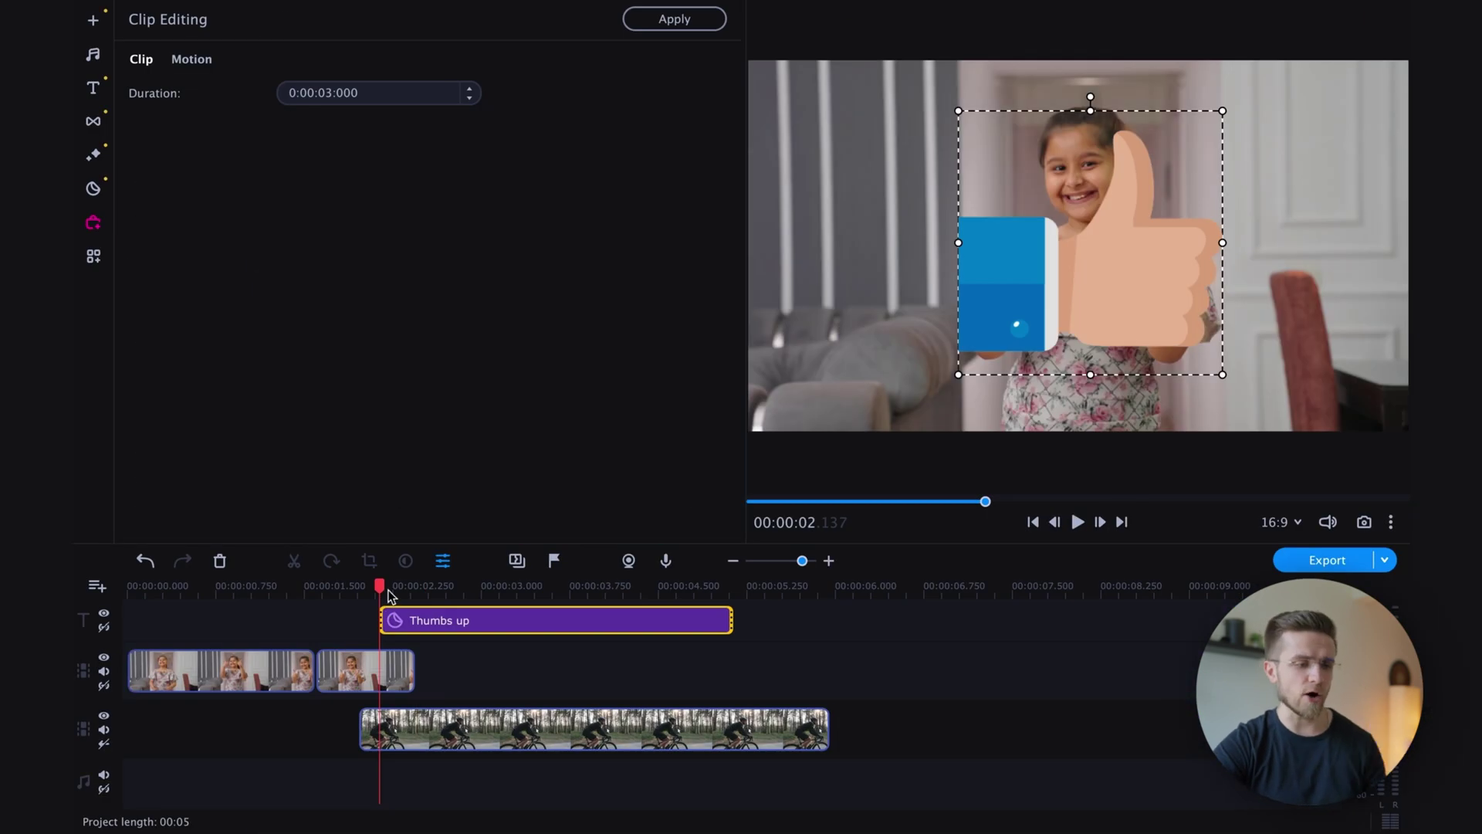
left_click_drag(515, 321, 463, 543)
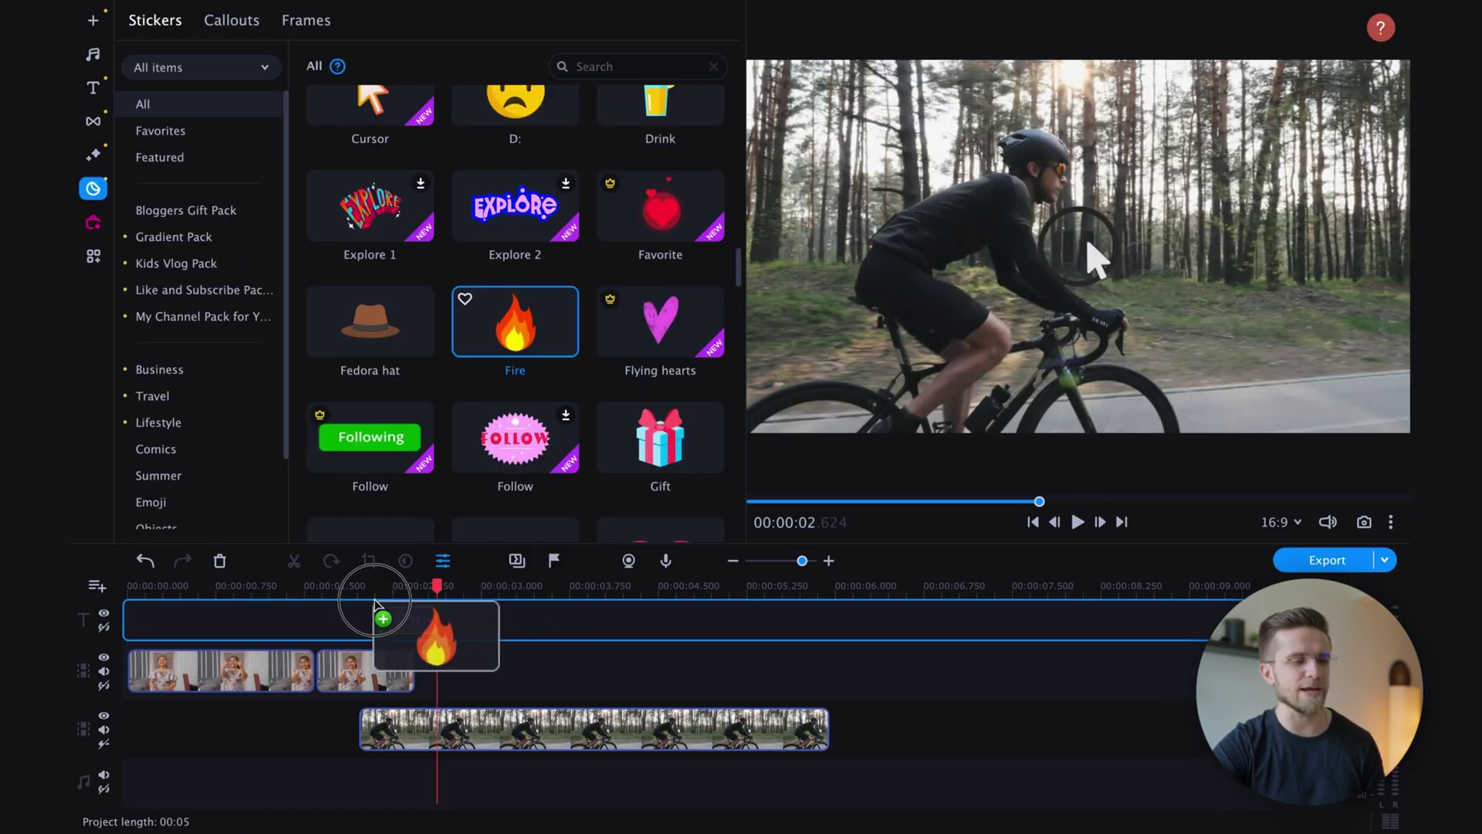
left_click_drag(395, 591, 397, 606)
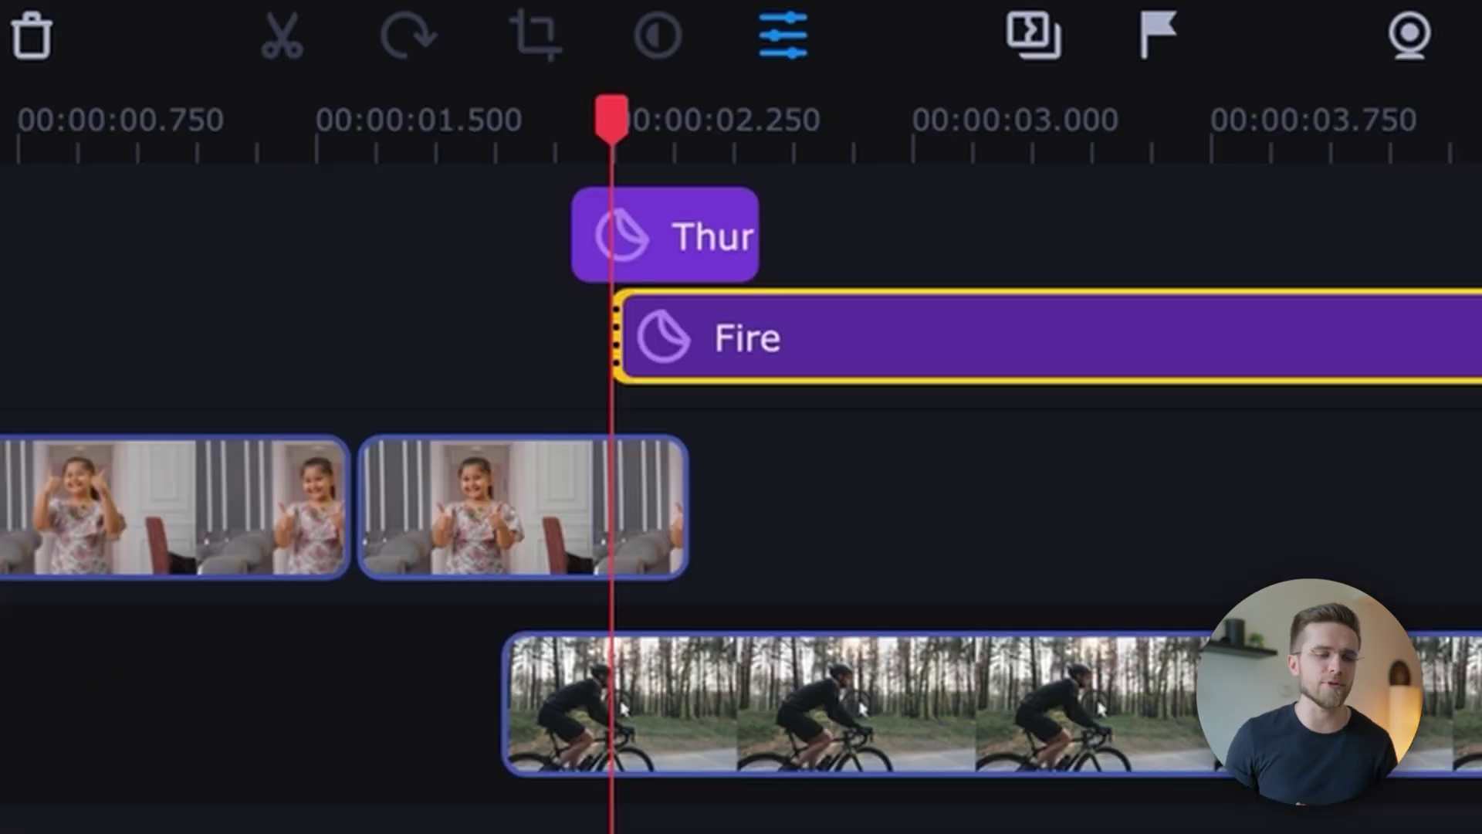
left_click_drag(743, 651, 440, 652)
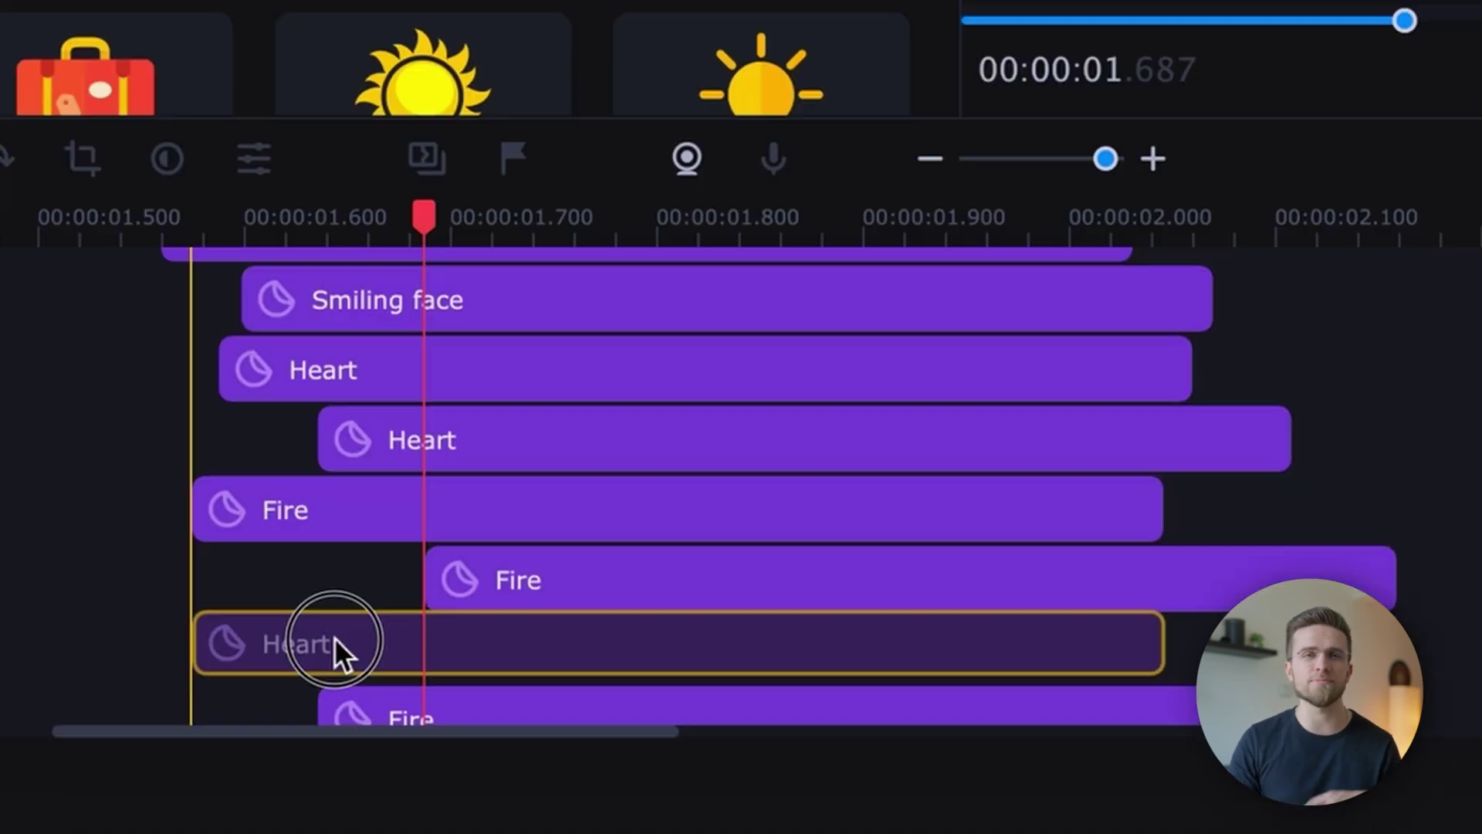
left_click_drag(335, 636, 414, 641)
scroll(409, 526, "down", 3)
- Shift a Thumbs up sticker clip slightly right so it starts after the others
scroll(411, 494, "up", 1)
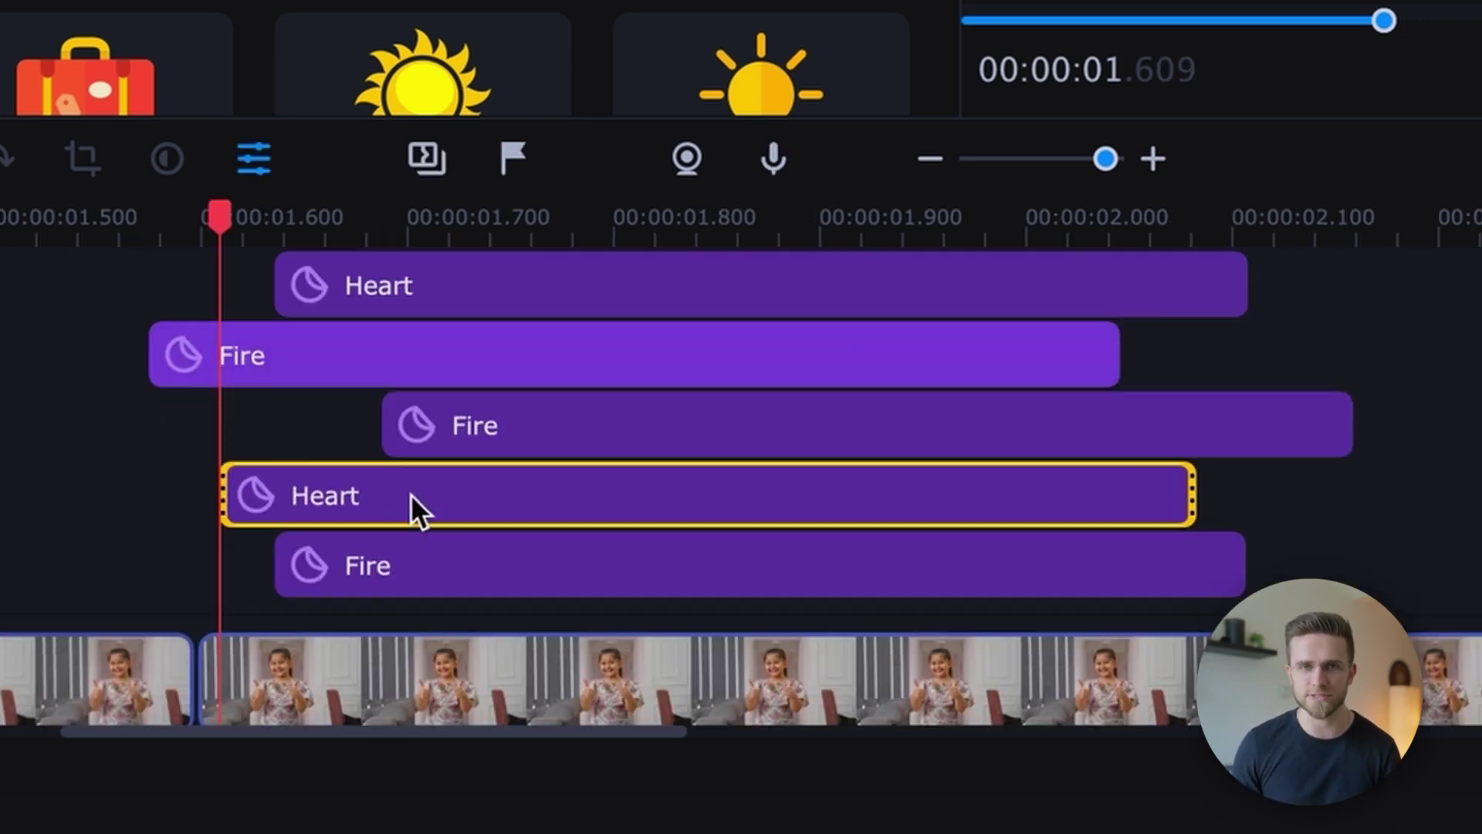
scroll(411, 494, "up", 5)
left_click_drag(313, 478, 321, 456)
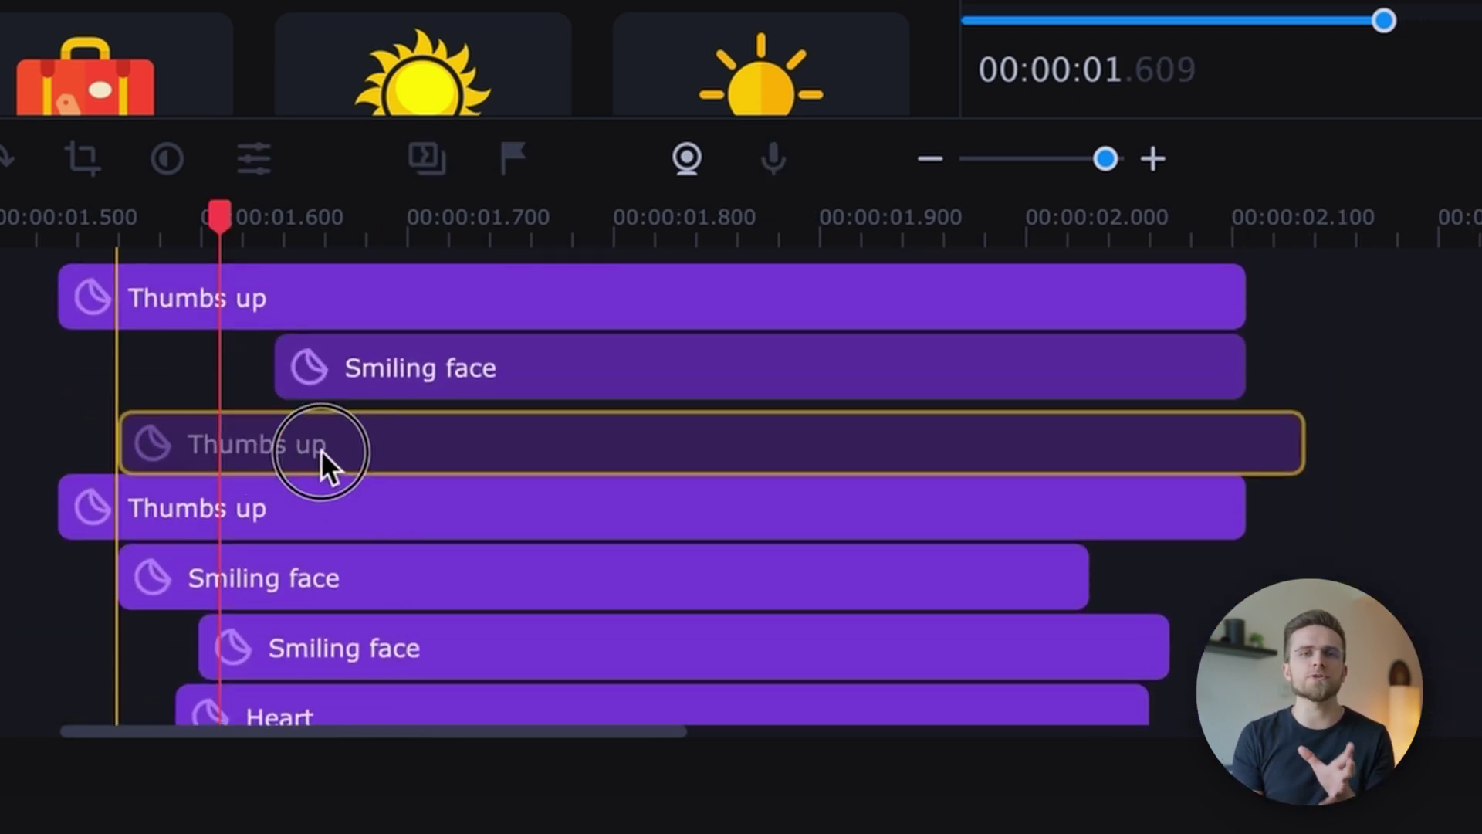